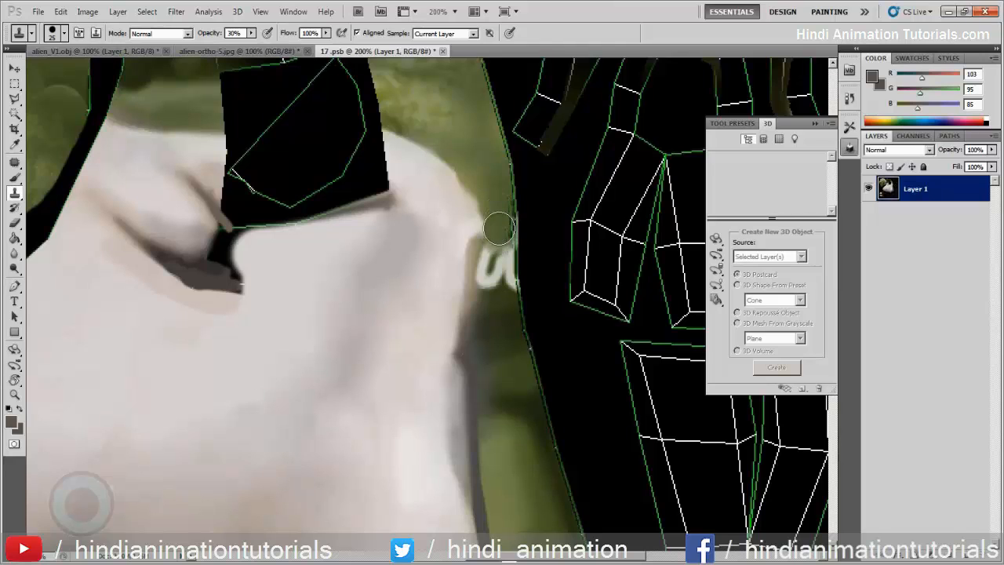
Clone green skin over the white mark beside the gown's edge at 100% opacity, reducing the brush to 15 px for the details
key(0)
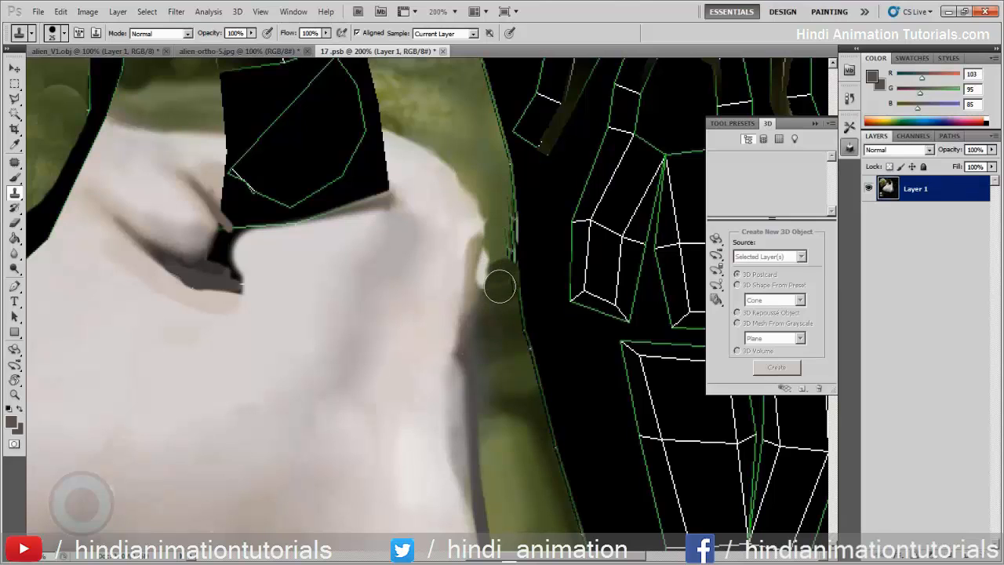
key(bracketleft)
drag(489, 303, 488, 231)
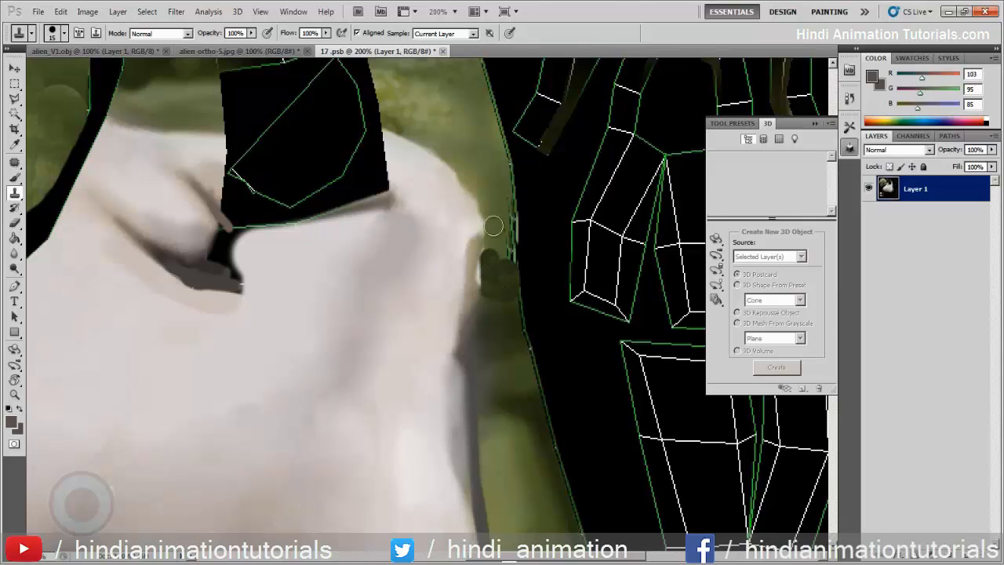
Blend the dark cloned blotches beside the gown's edge into the surrounding green skin with the Patch tool
click(14, 162)
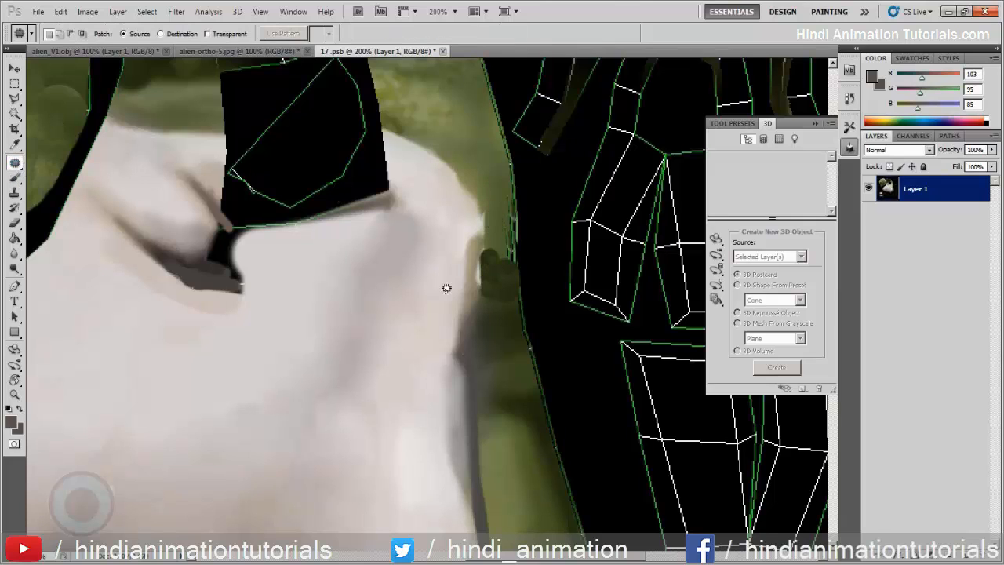
mouse_move(504, 249)
mouse_down()
mouse_move(488, 298)
mouse_move(491, 313)
mouse_move(516, 317)
mouse_move(501, 237)
mouse_up()
drag(493, 285, 504, 471)
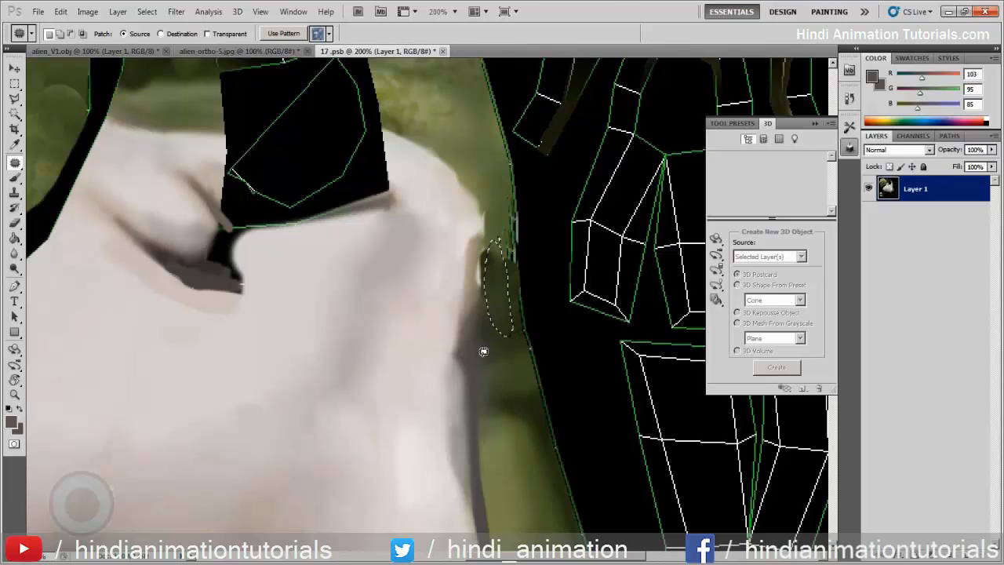
key(ctrl+d)
mouse_move(490, 244)
mouse_down()
mouse_move(504, 280)
mouse_move(520, 264)
mouse_move(493, 245)
mouse_up()
drag(502, 258, 489, 168)
key(ctrl+d)
drag(504, 298, 496, 199)
key(ctrl+d)
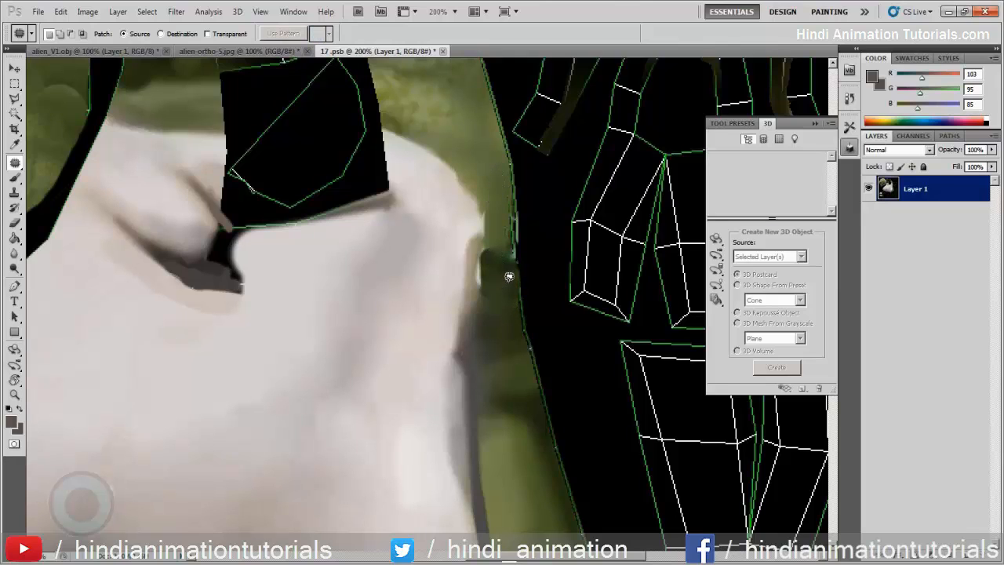
Paint the gown's dark grey edge upward with sampled grey, and cover the leftover light spots beside it with sampled dark green
key(b)
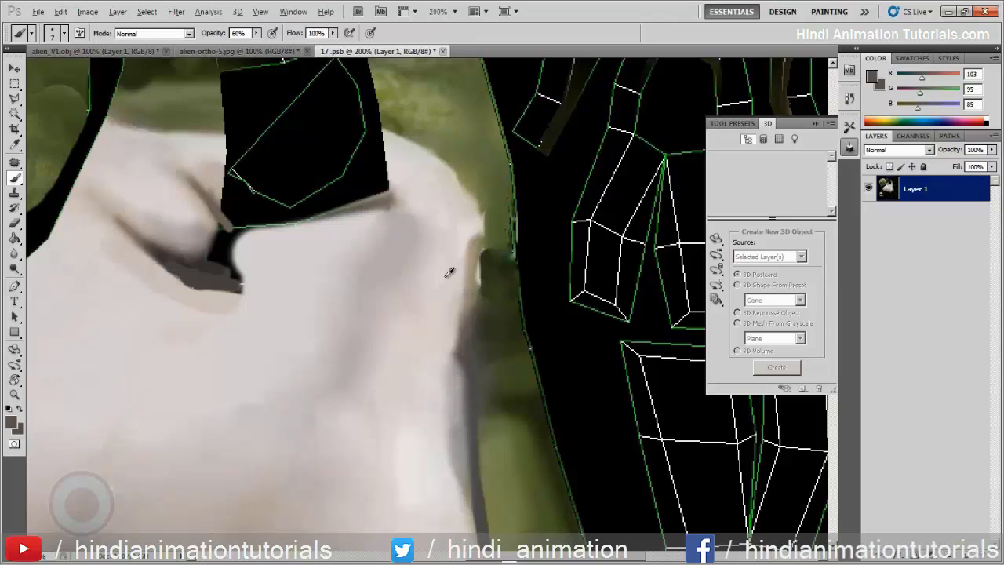
alt+click(450, 272)
alt+click(478, 375)
drag(470, 381, 481, 212)
alt+click(503, 293)
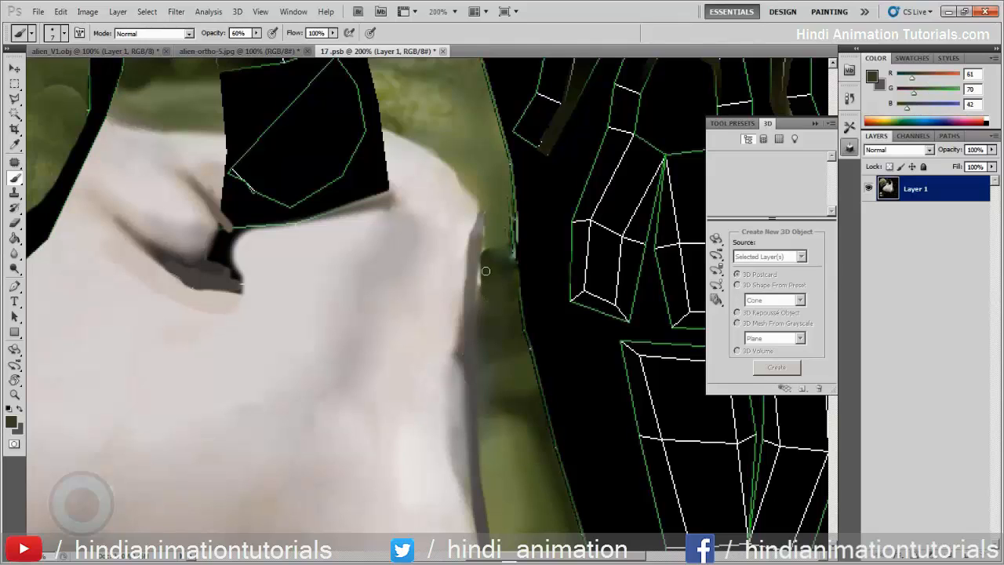
drag(477, 296, 486, 248)
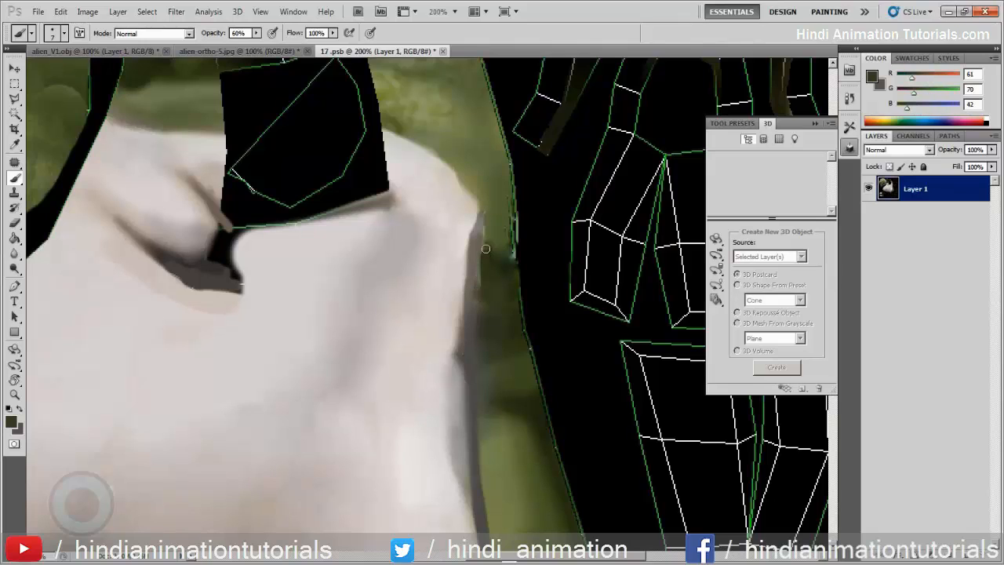
Add a new layer above Layer 1 with a default Bevel and Emboss style, and sample the gown's light colour for painting
alt+click(459, 286)
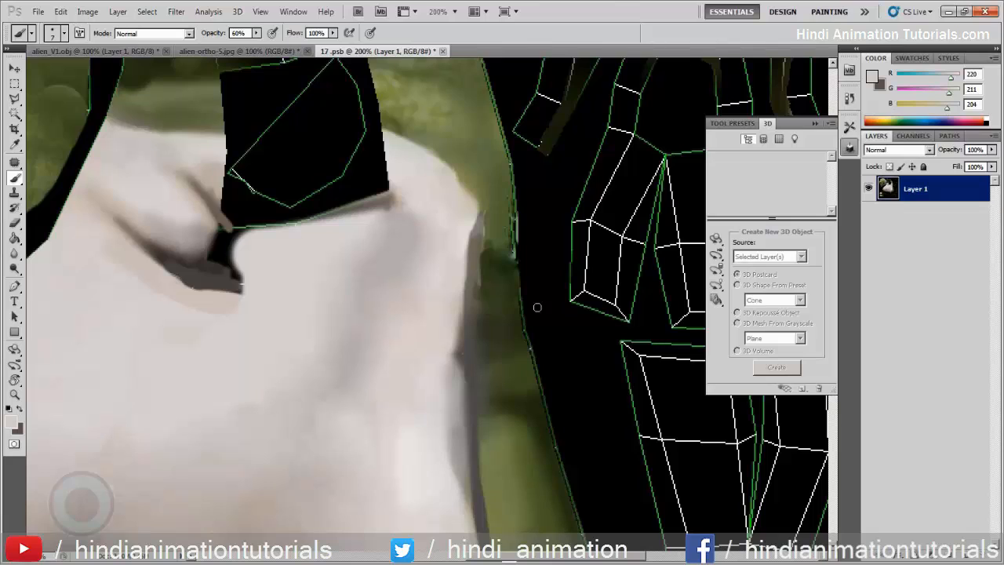
click(961, 557)
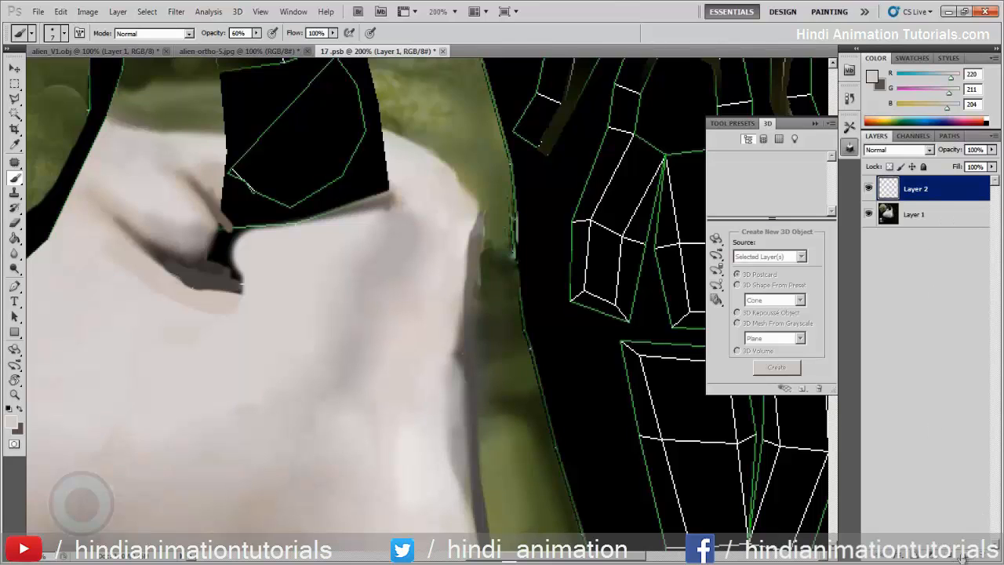
alt+click(451, 295)
double_click(952, 188)
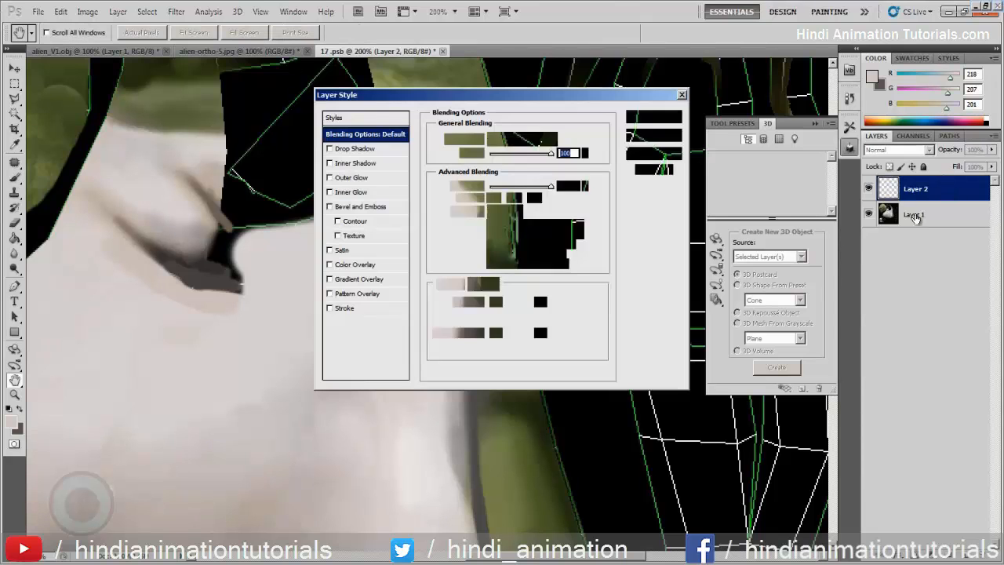
click(375, 209)
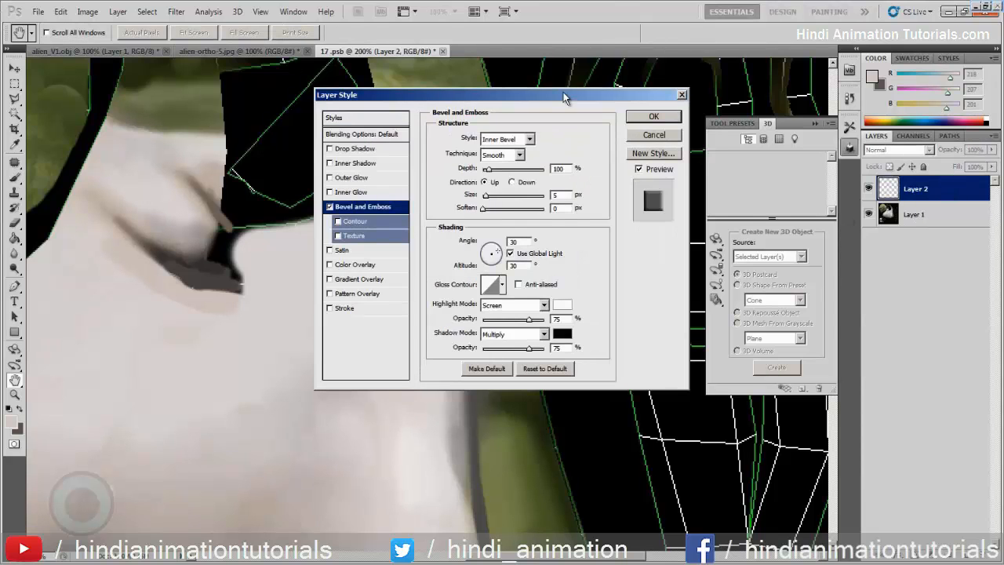
drag(563, 92, 763, 404)
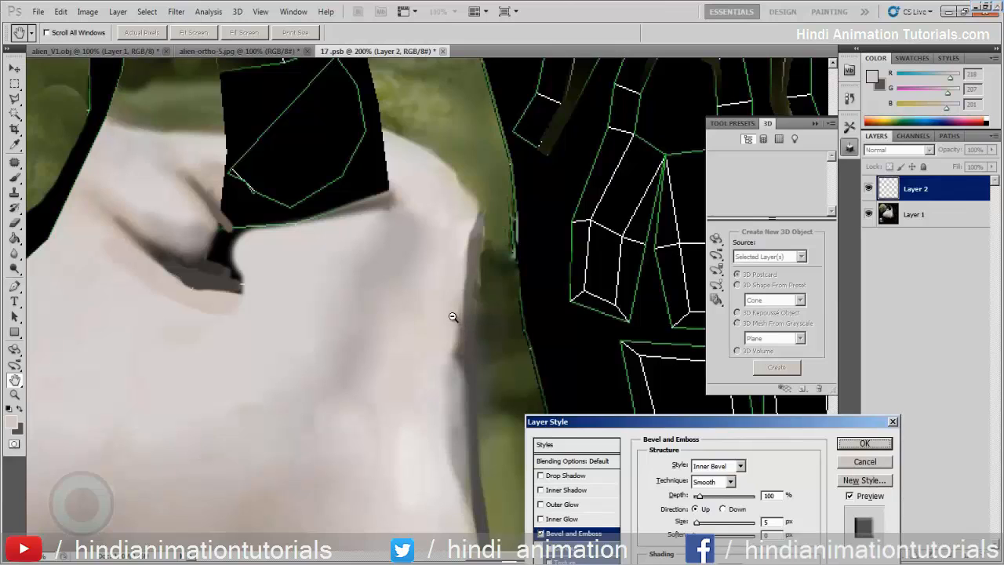
key(Escape)
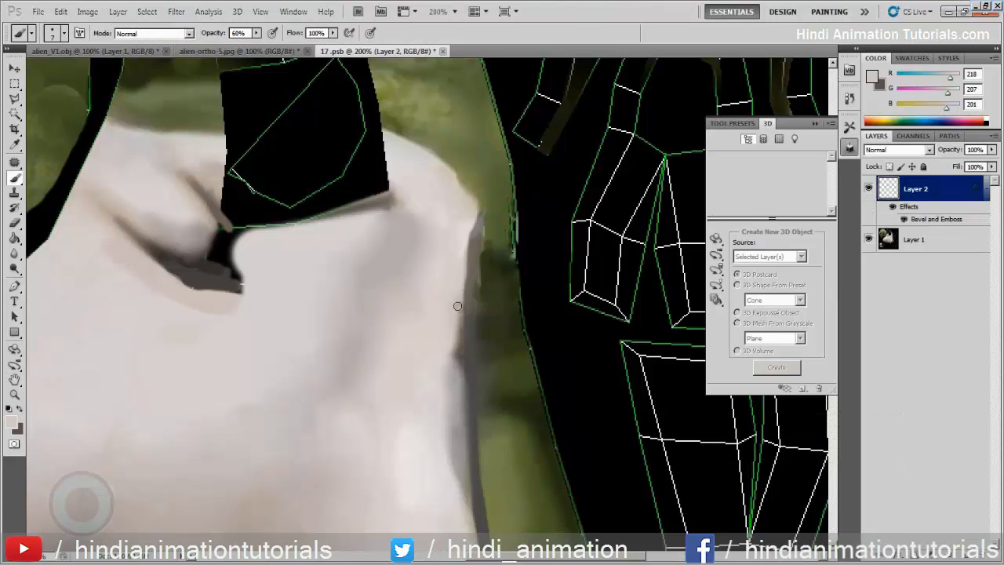
Paint a short horizontal strap from the gown's edge across the green skin on Layer 2, using a 20 px brush at 100% opacity
key(ctrl+z)
mouse_move(451, 303)
mouse_down()
mouse_move(503, 295)
mouse_move(462, 298)
mouse_move(512, 294)
mouse_move(438, 316)
mouse_move(525, 305)
mouse_move(491, 297)
mouse_move(518, 296)
mouse_up()
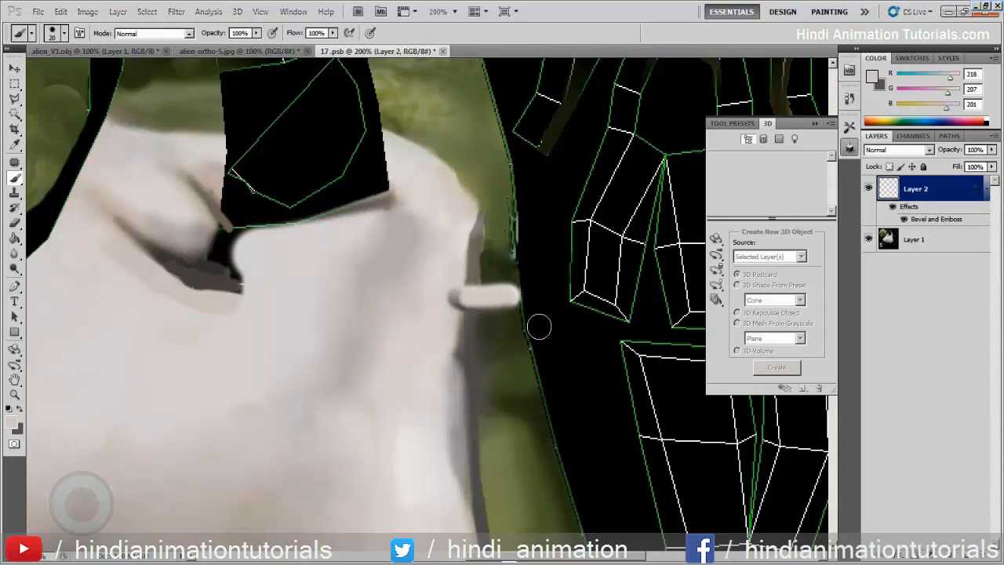
key(bracketleft)
key(e)
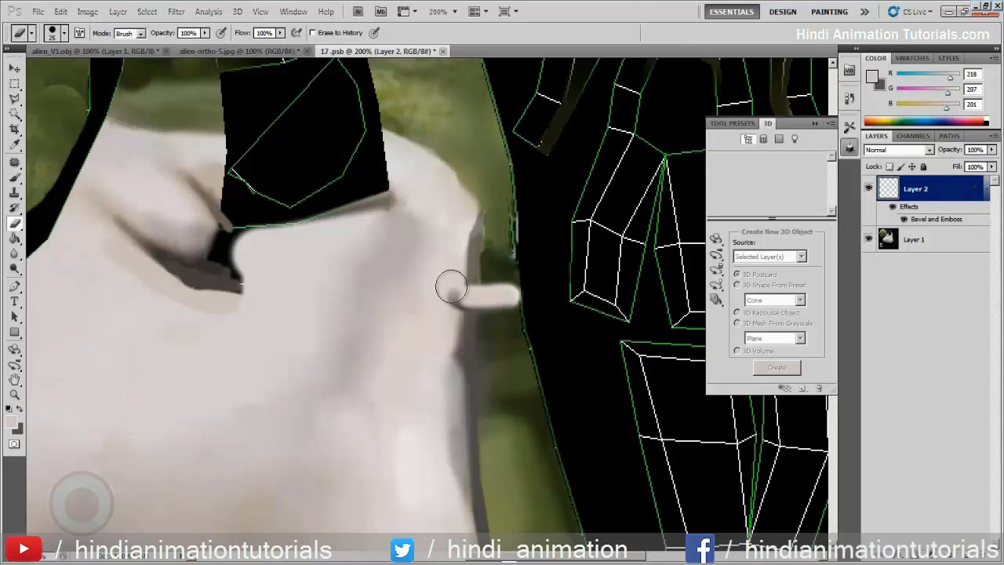
mouse_move(451, 288)
mouse_down()
mouse_move(442, 298)
mouse_move(455, 302)
mouse_up()
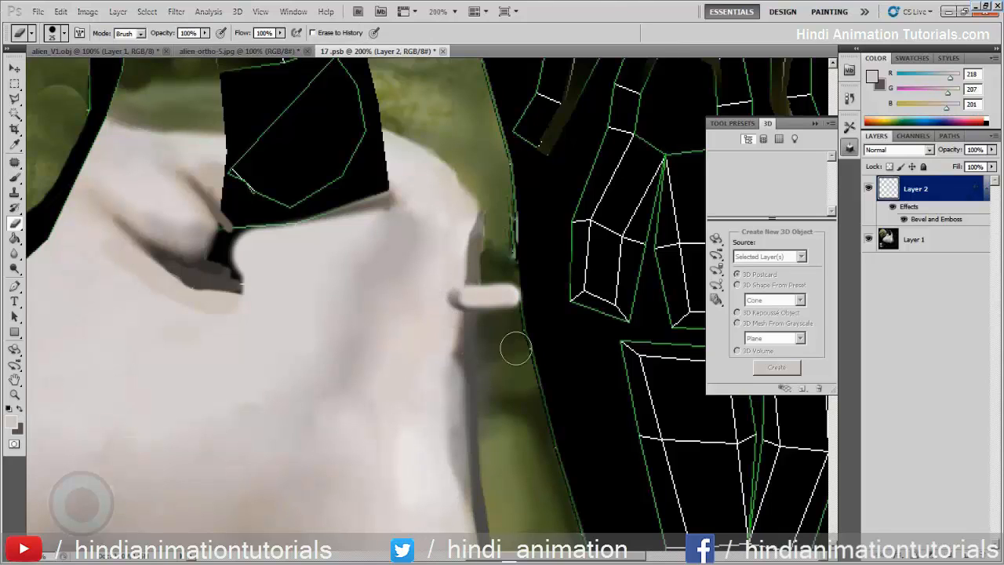
Add a Multiply drop shadow to the strap's layer with 47% opacity, 80° angle, 5 px distance, 6% spread and 7 px size
key(z)
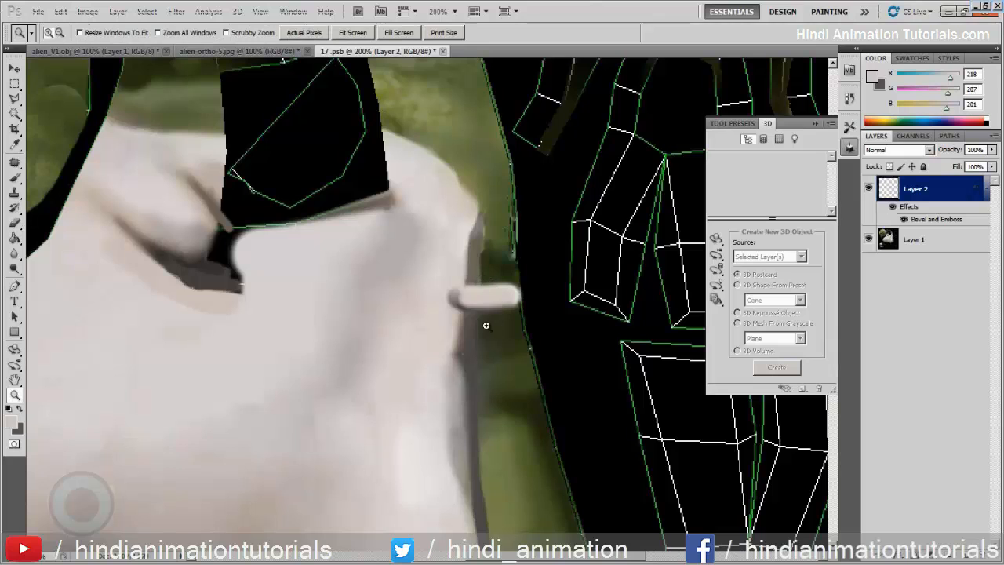
alt+click(491, 345)
alt+click(494, 352)
click(532, 274)
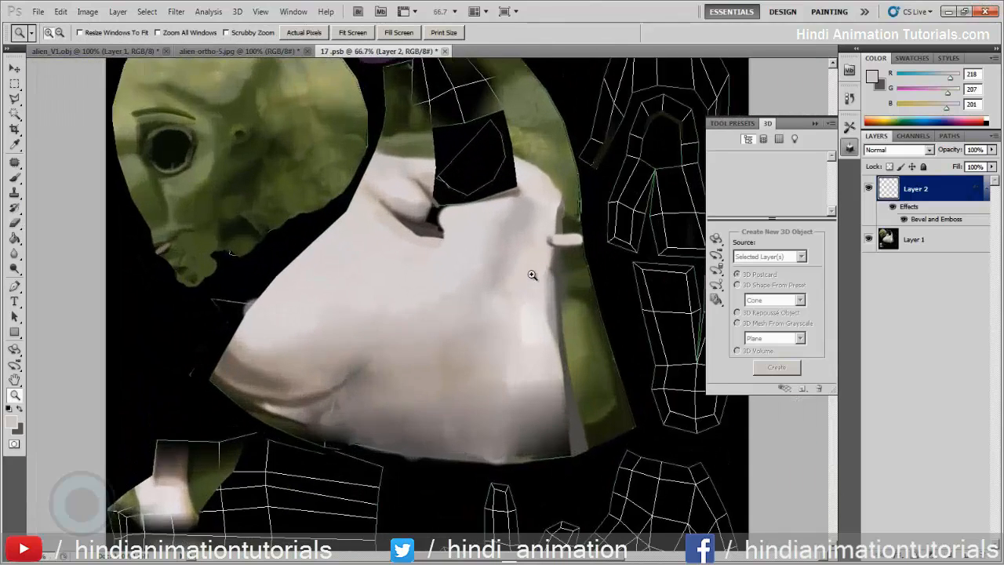
click(532, 275)
click(531, 275)
double_click(888, 189)
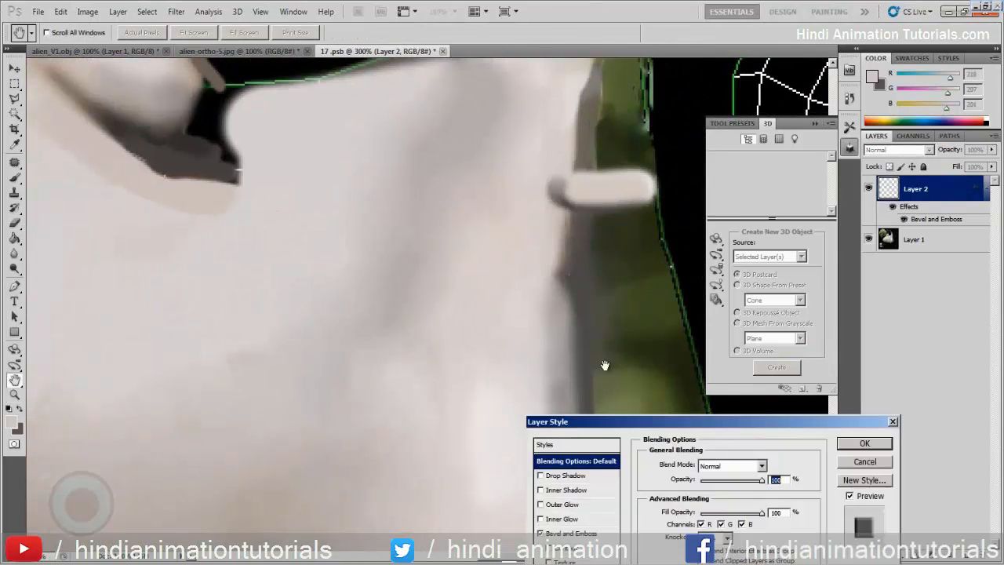
click(600, 476)
drag(713, 424, 836, 347)
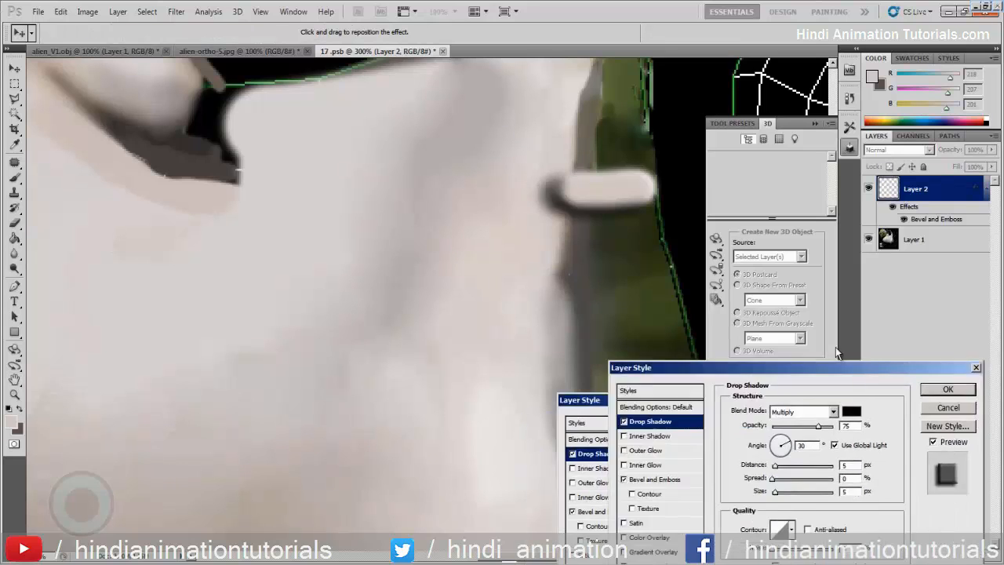
mouse_move(821, 444)
mouse_down()
mouse_move(811, 448)
mouse_move(824, 417)
mouse_move(819, 477)
mouse_move(818, 460)
mouse_up()
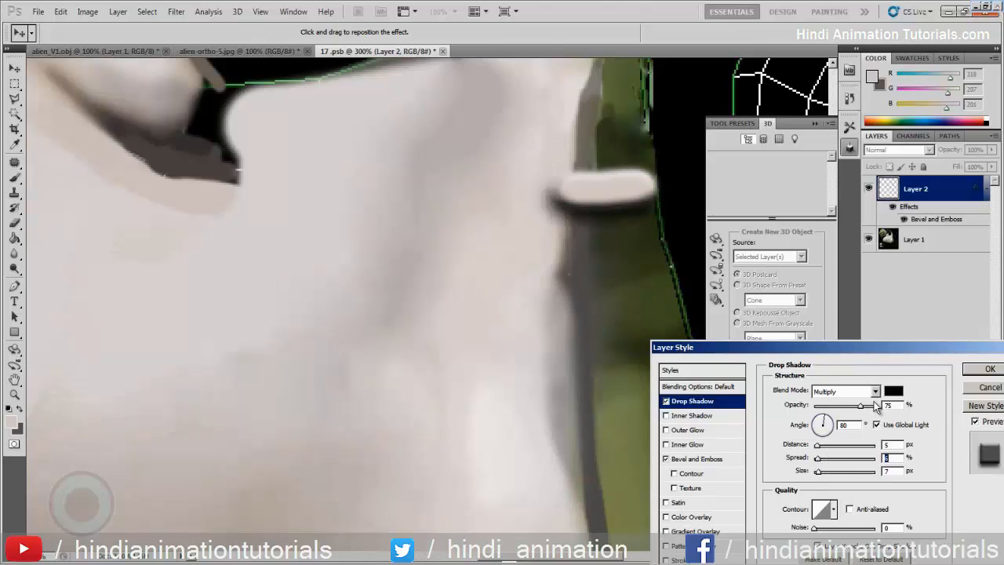
drag(860, 406, 844, 412)
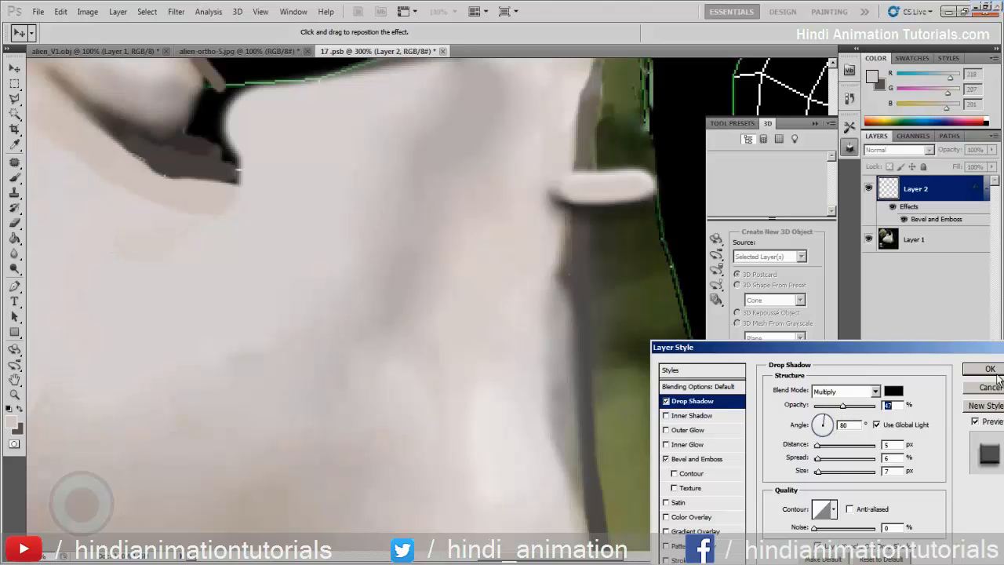
key(Return)
Extend the strap on Layer 2 past the green skin's outer seam with a smaller brush
key(z)
alt+click(638, 385)
alt+click(638, 390)
alt+click(626, 371)
alt+click(615, 352)
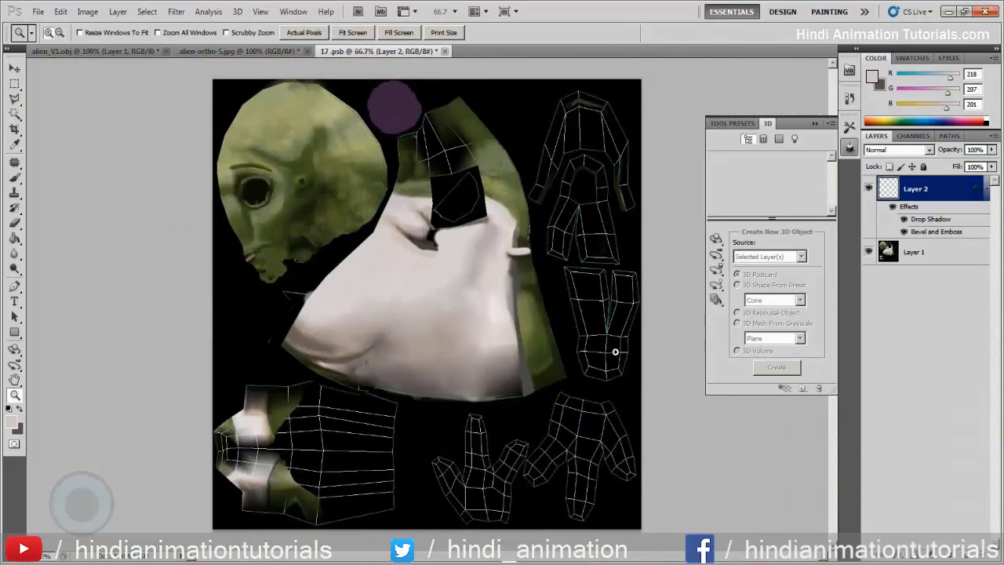
click(536, 302)
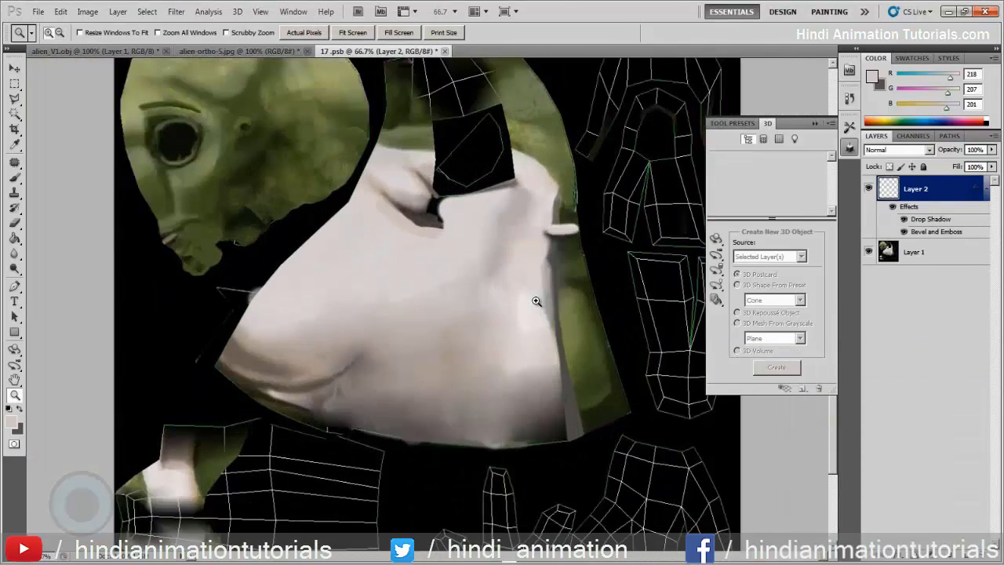
click(538, 300)
click(562, 285)
drag(593, 220, 526, 275)
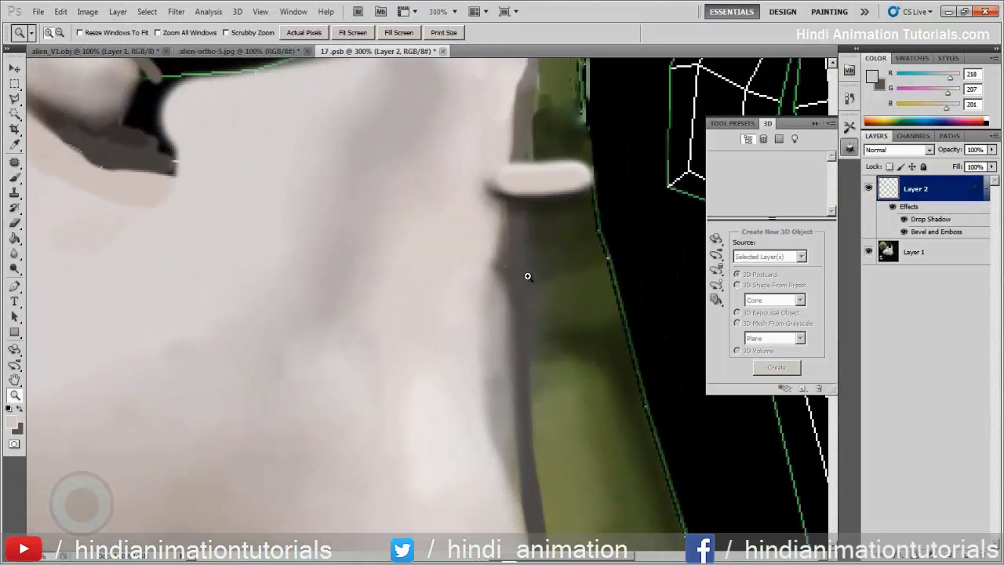
key(b)
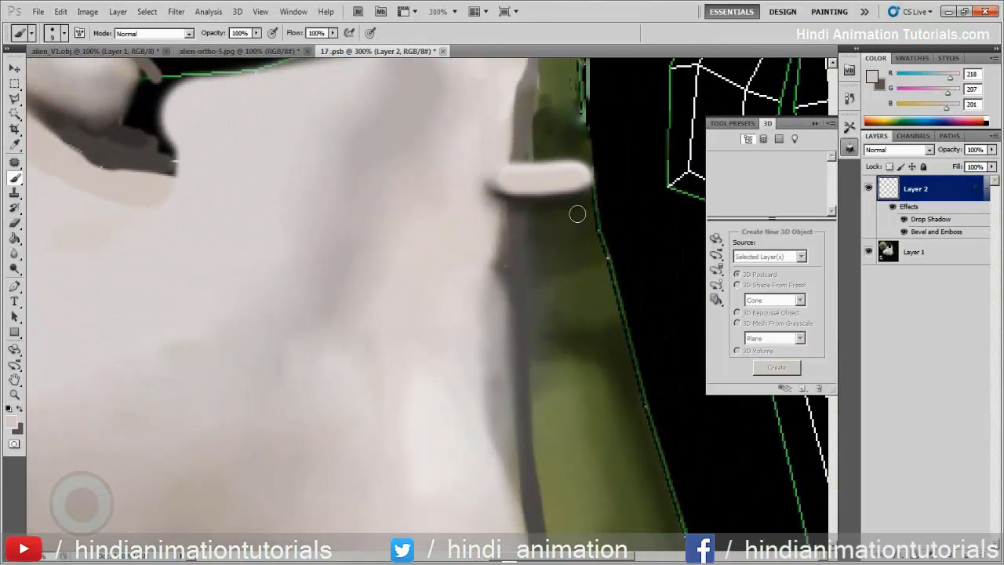
mouse_move(584, 188)
mouse_down()
mouse_move(602, 166)
mouse_move(583, 180)
mouse_move(607, 181)
mouse_move(582, 189)
mouse_move(603, 190)
mouse_move(567, 202)
mouse_move(558, 253)
mouse_up()
key(ctrl+z)
Create a layer directly above Layer 1 with Bevel and Emboss and Drop Shadow, and paint a hanging bow loop beneath the strap
click(941, 253)
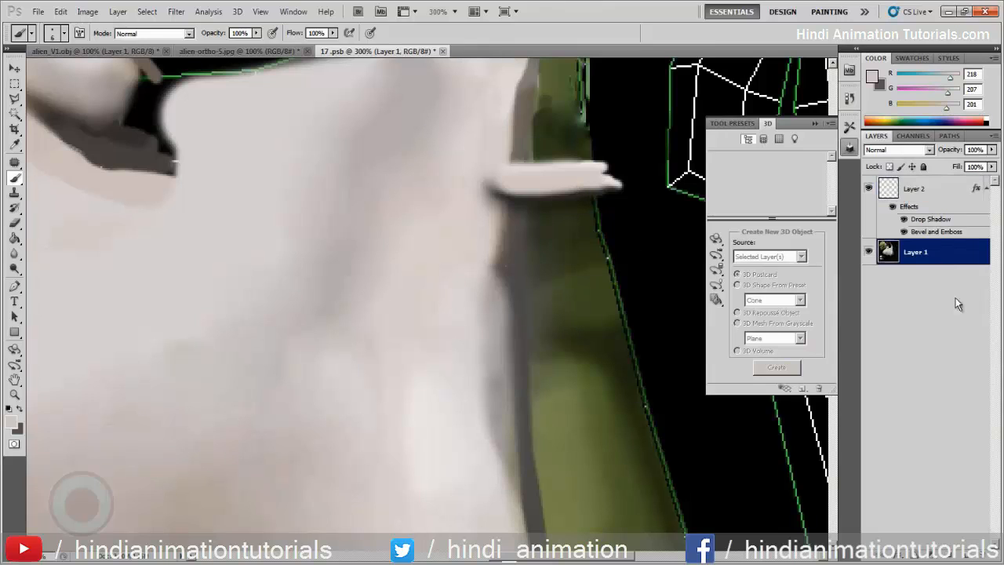
click(970, 557)
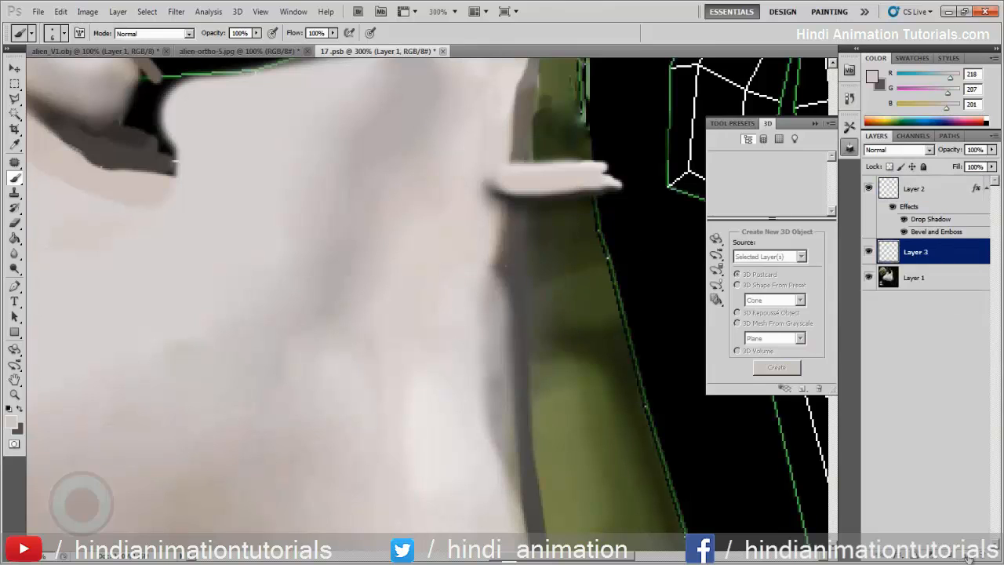
double_click(969, 257)
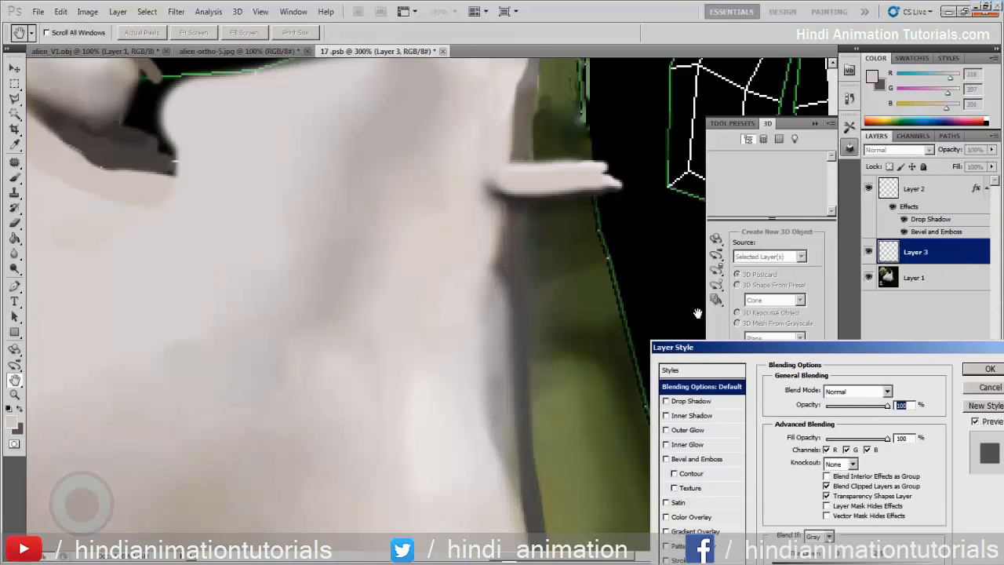
click(701, 460)
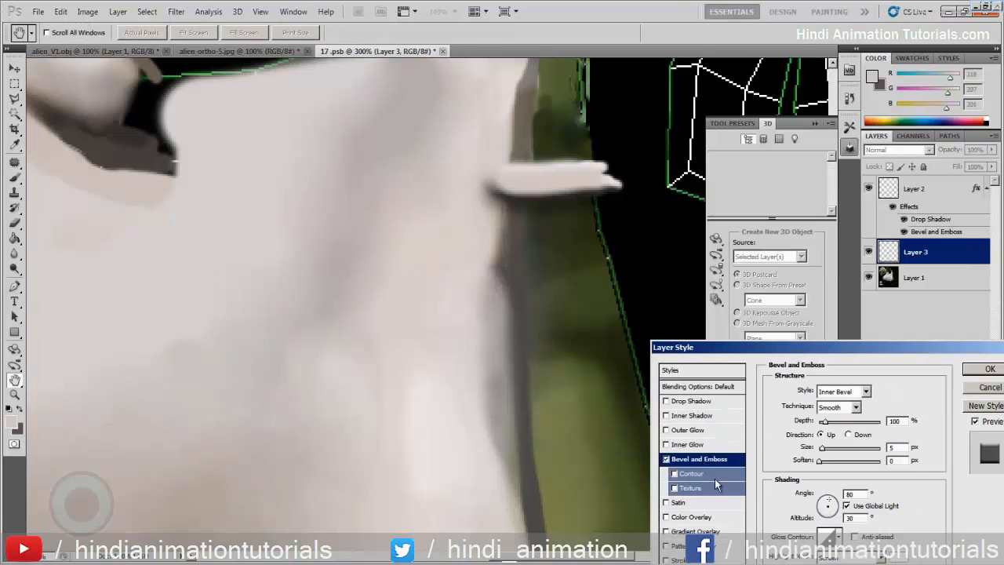
click(730, 401)
click(991, 368)
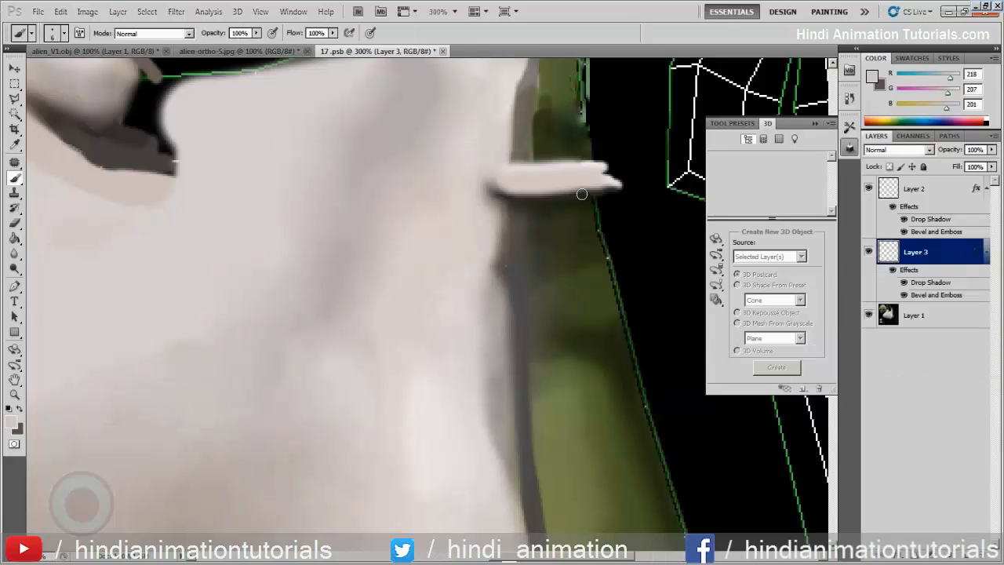
mouse_move(559, 200)
mouse_down()
mouse_move(524, 248)
mouse_move(538, 272)
mouse_move(556, 277)
mouse_move(587, 195)
mouse_move(562, 204)
mouse_move(581, 190)
mouse_move(564, 194)
mouse_move(527, 224)
mouse_move(525, 253)
mouse_move(549, 279)
mouse_up()
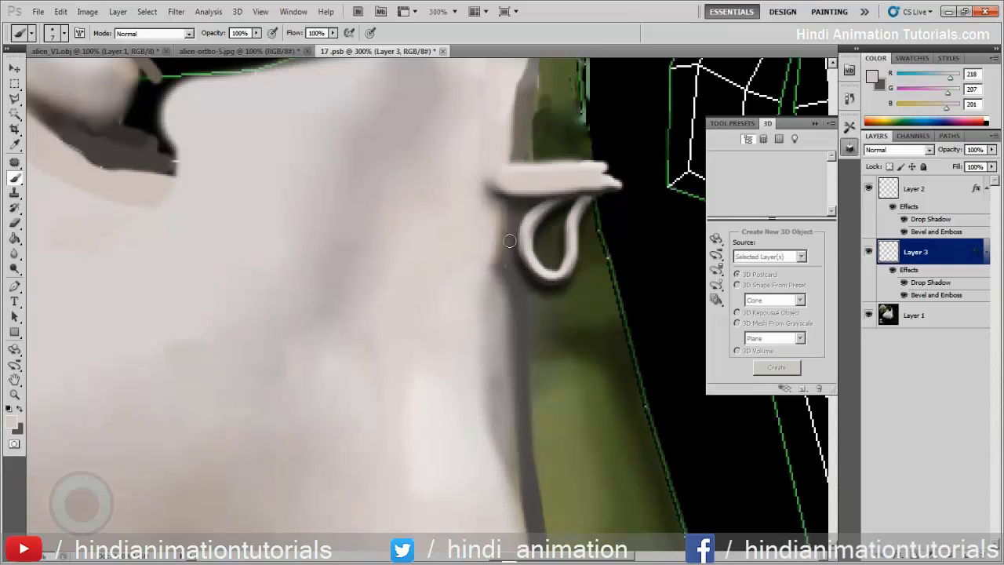
Switch to the alien_V1.obj document and rotate the model to inspect the strap and bow on the gown's back
click(60, 51)
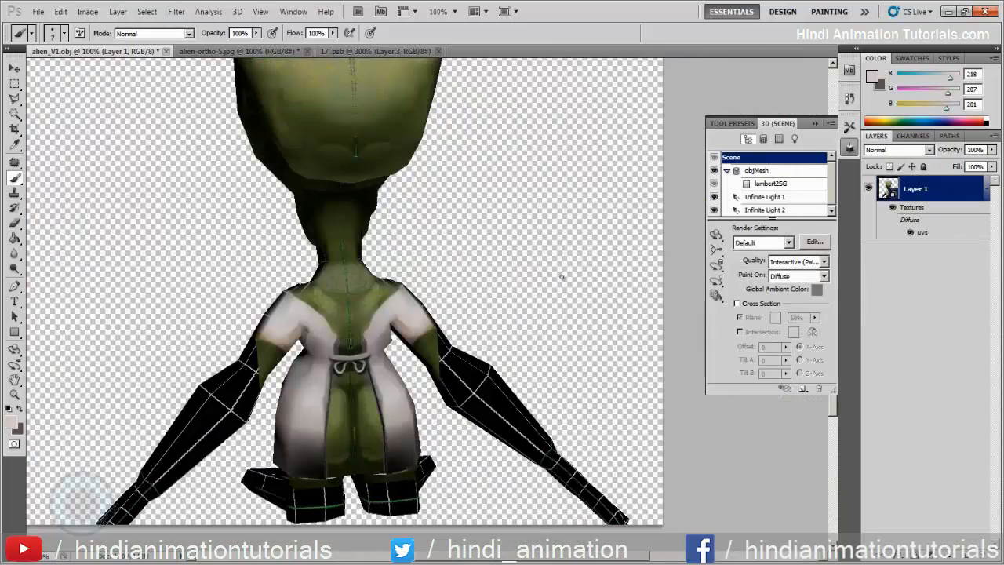
key(k)
mouse_move(549, 245)
mouse_down()
mouse_move(489, 230)
mouse_move(579, 193)
mouse_move(533, 232)
mouse_up()
drag(554, 283, 571, 313)
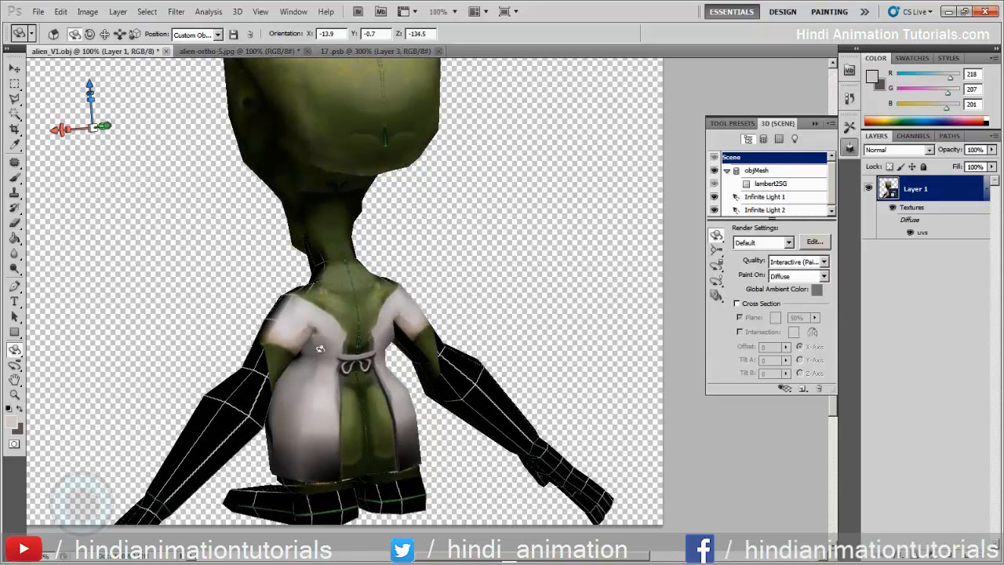
Enlarge the view of the 3D model to inspect the strap and bow on the gown's back
key(z)
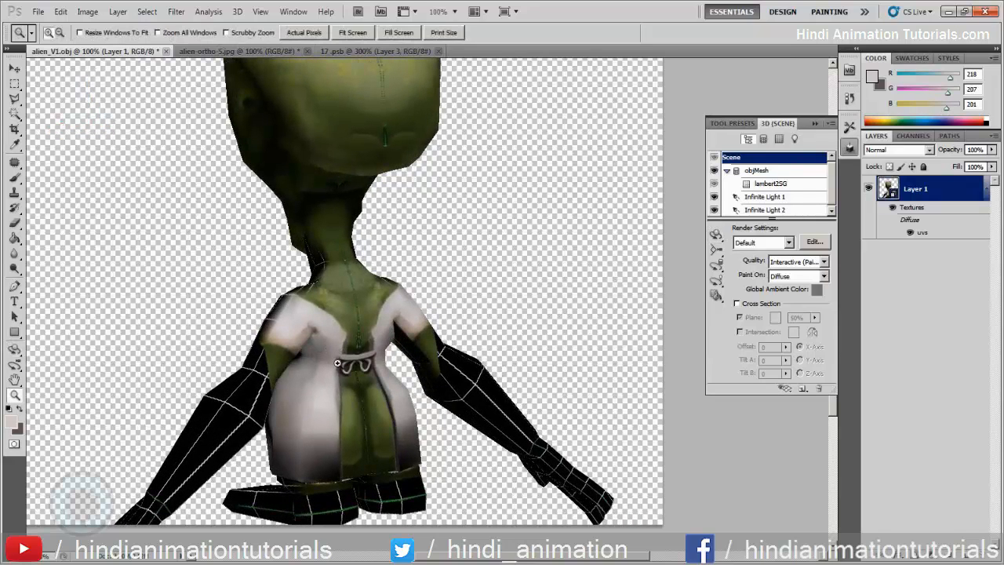
click(718, 237)
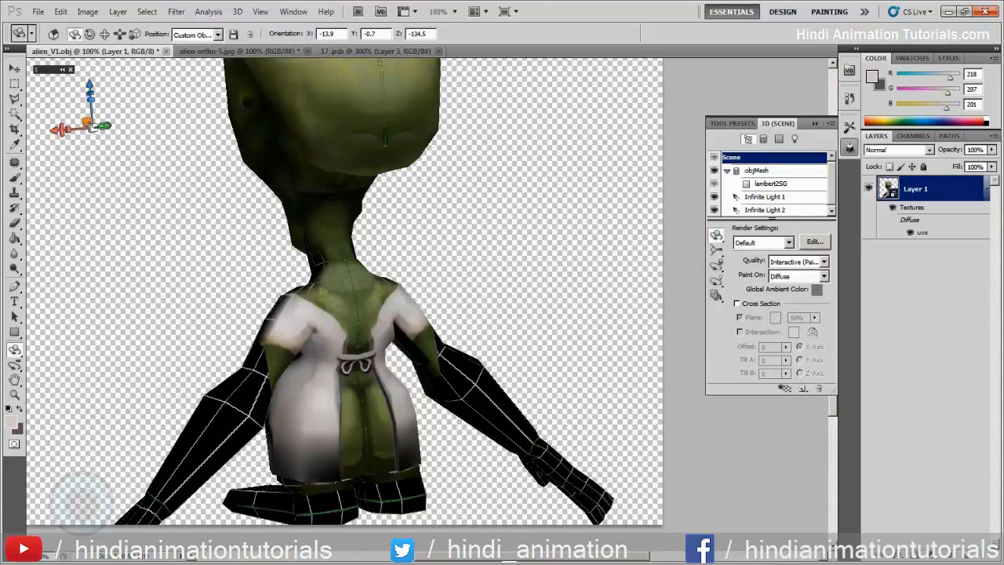
drag(93, 127, 468, 38)
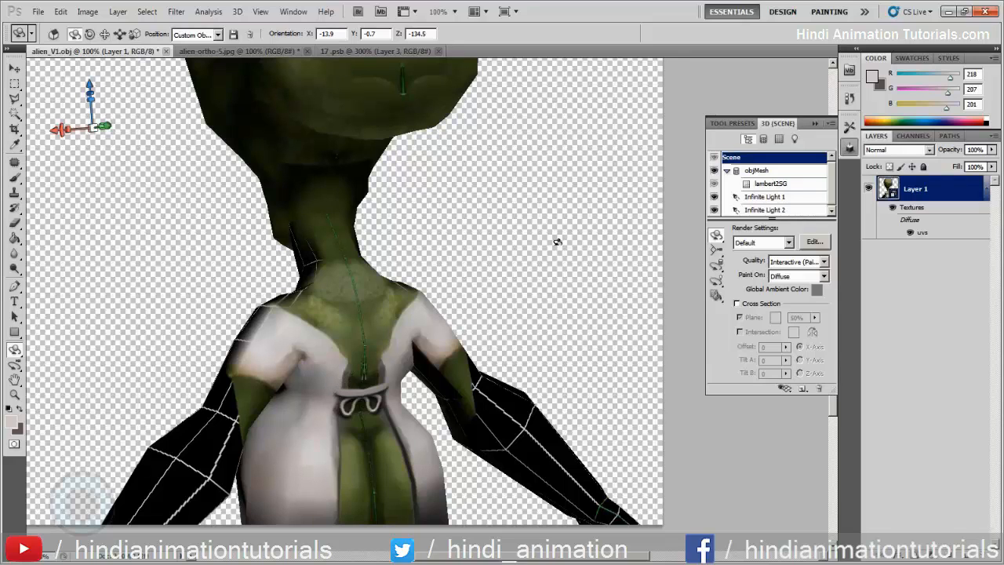
In 17.psb, create a layer directly above Layer 1 and paint a dark grey (98, 93, 91) eyelet hole around the strap's gown-side end
click(345, 53)
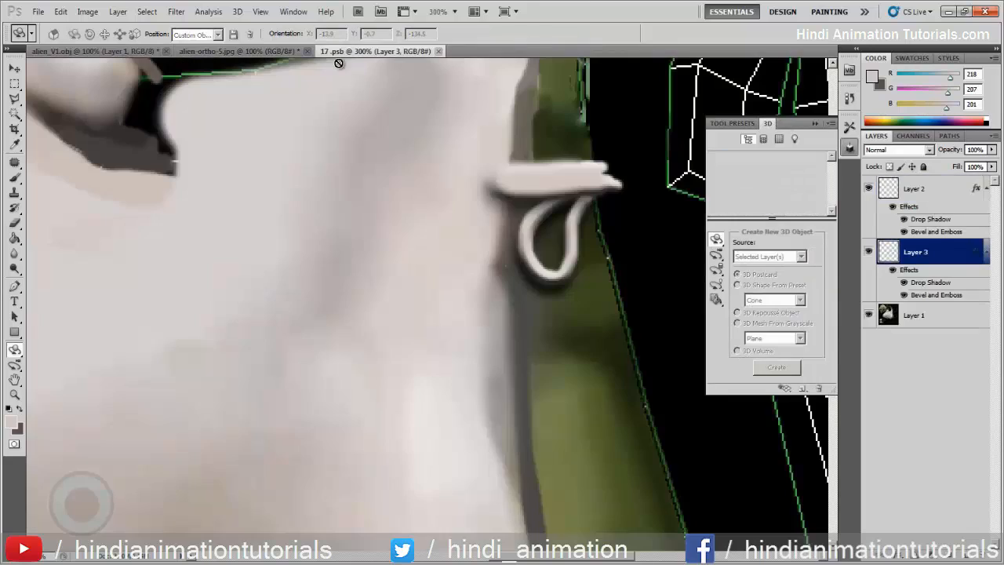
click(944, 322)
click(963, 557)
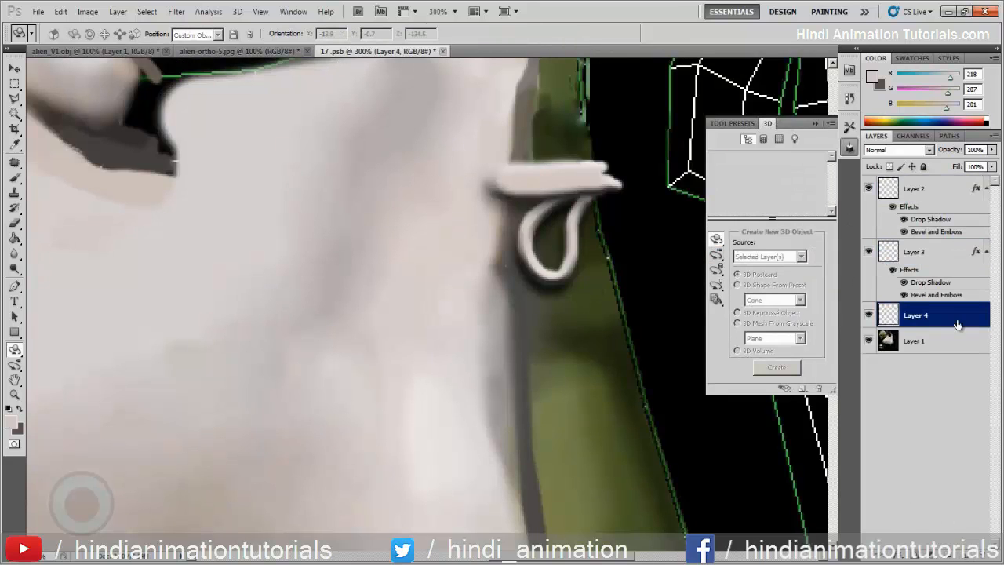
key(b)
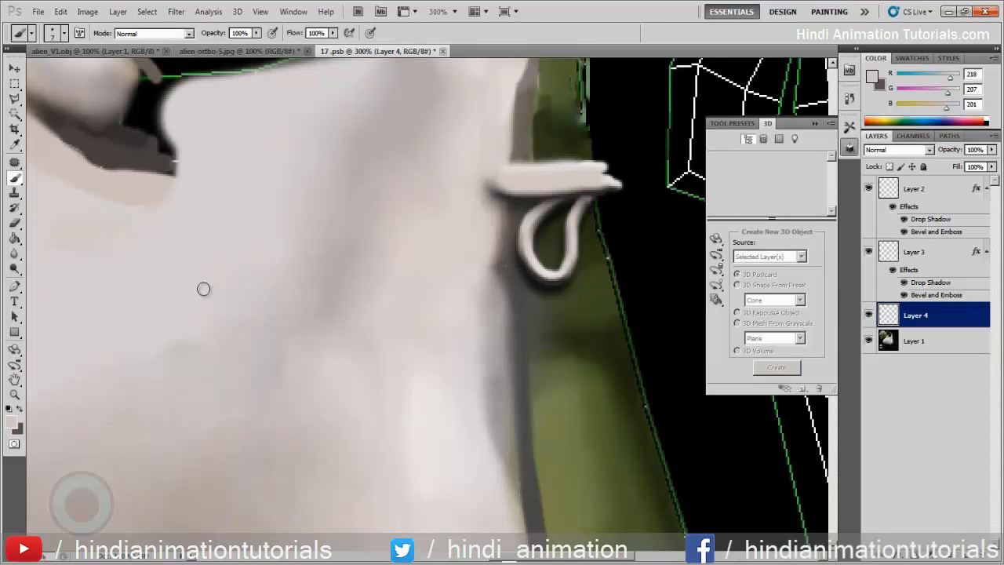
click(12, 424)
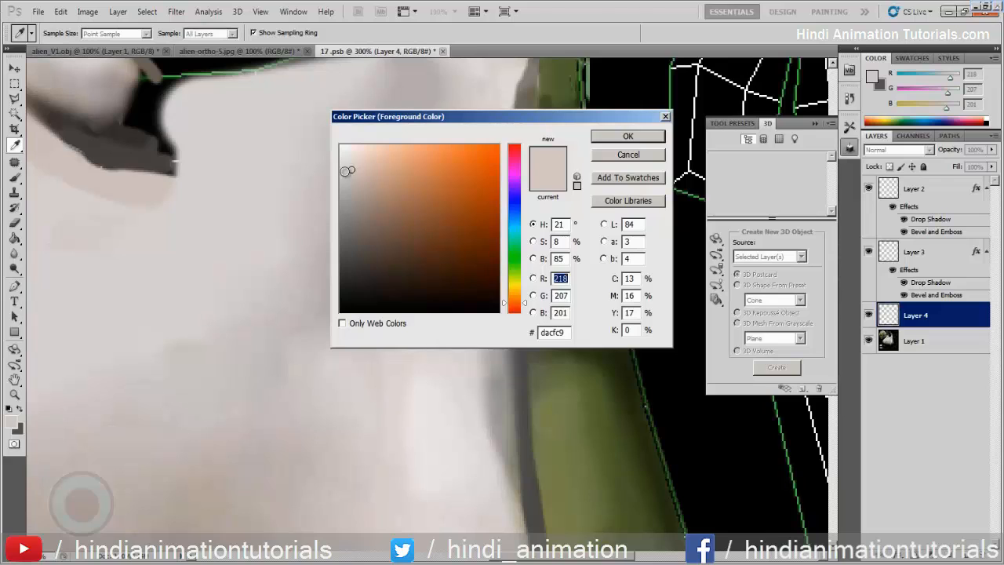
drag(347, 169, 352, 248)
click(632, 137)
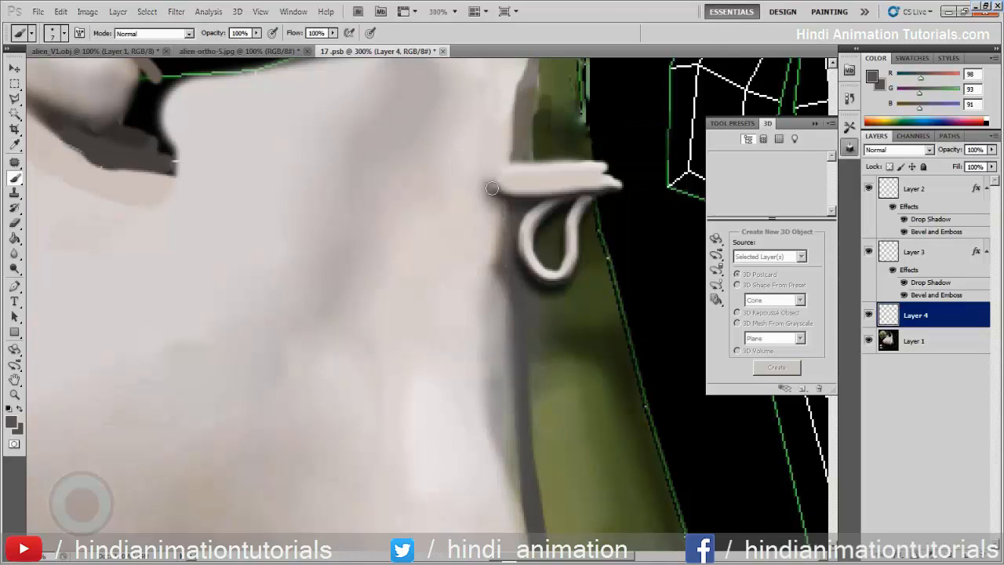
mouse_move(489, 168)
mouse_down()
mouse_move(486, 193)
mouse_move(492, 164)
mouse_move(490, 193)
mouse_move(492, 159)
mouse_move(487, 197)
mouse_move(484, 169)
mouse_up()
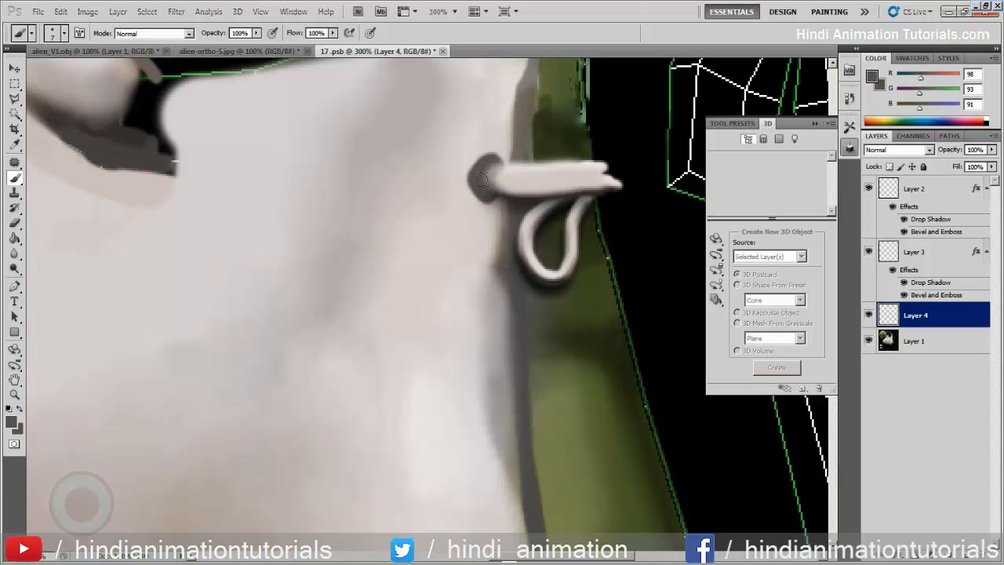
Add a Multiply inner shadow to the eyelet's layer with 75% opacity, 180° angle without global light, 5 px distance and 5 px size
double_click(967, 325)
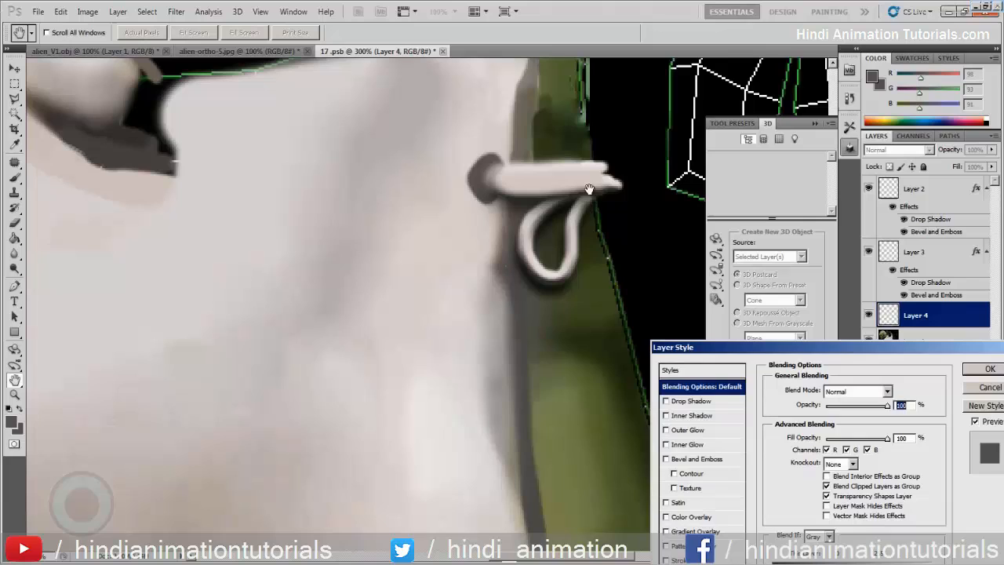
click(694, 415)
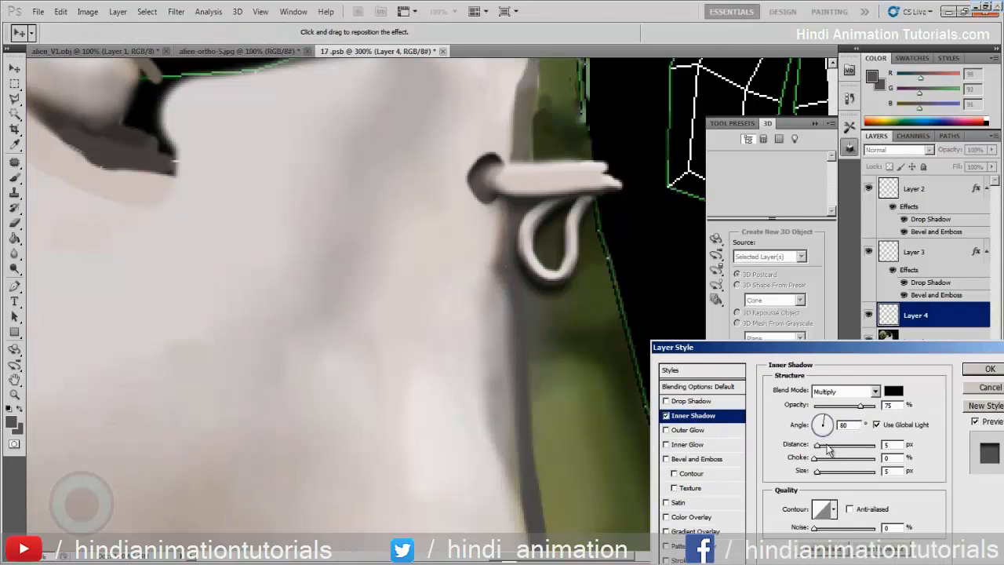
drag(830, 433, 817, 431)
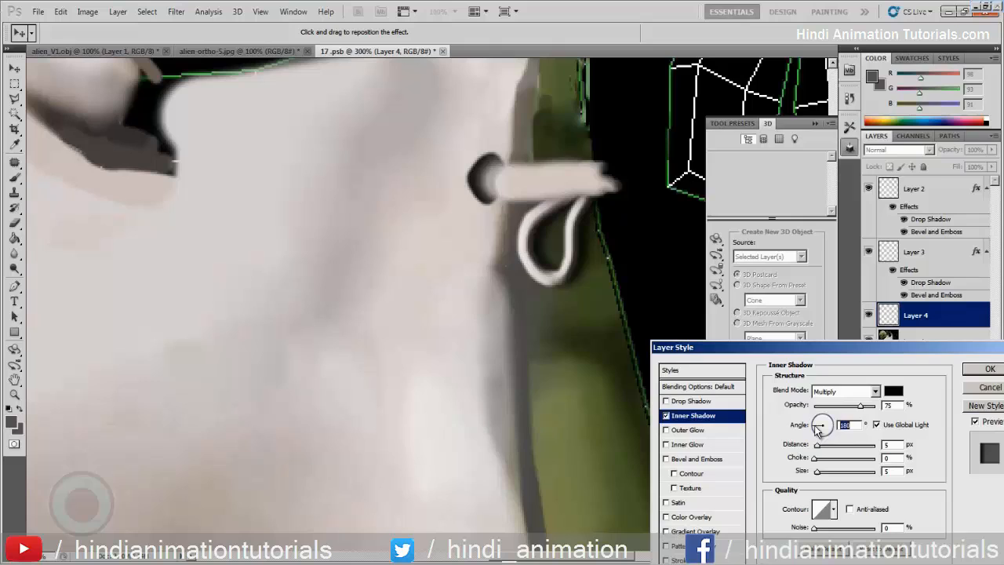
click(877, 425)
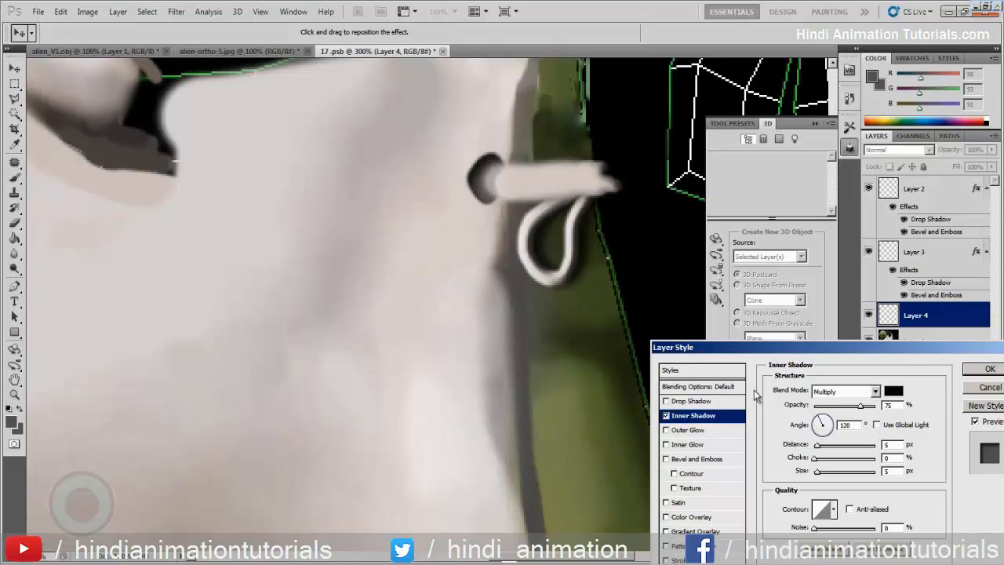
drag(821, 428, 817, 431)
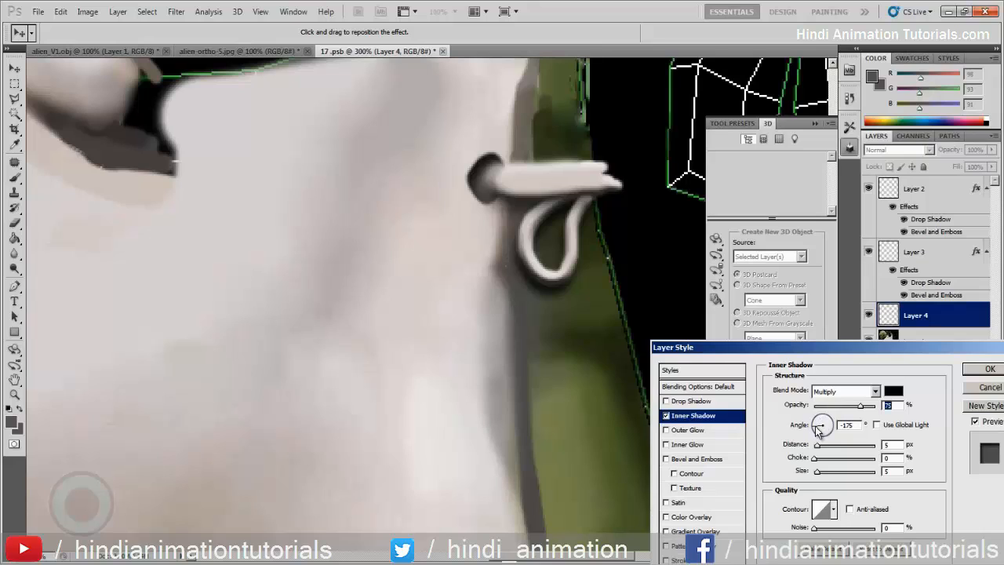
key(Tab)
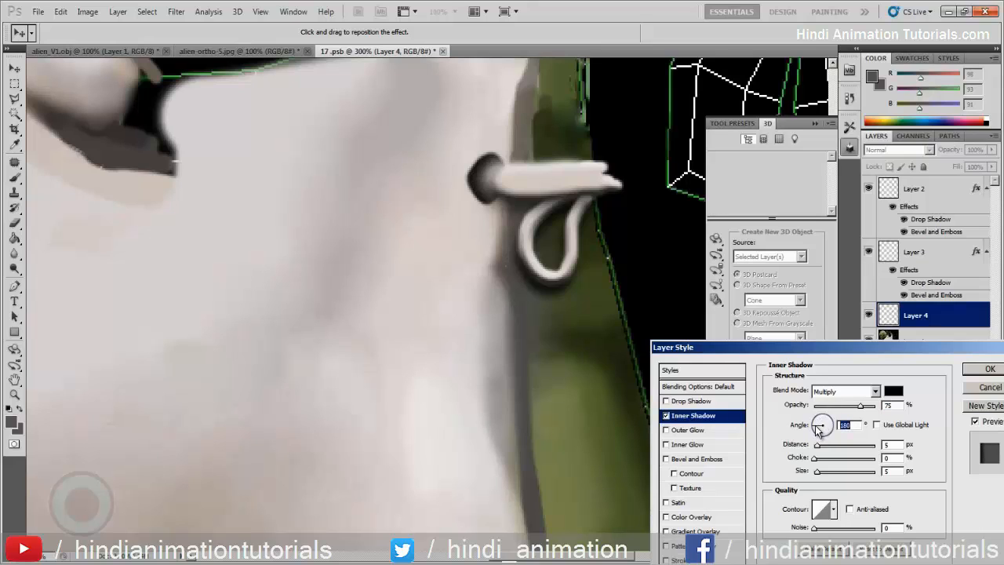
click(987, 370)
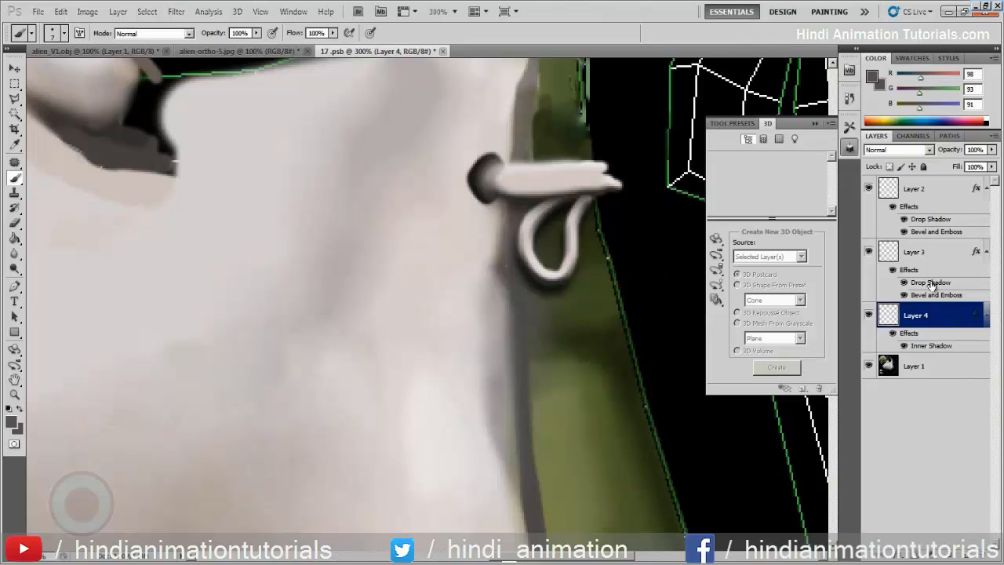
Extend the strap's end on Layer 2 slightly into the eyelet hole using the strap's own sampled light colour
click(868, 189)
click(868, 188)
click(894, 190)
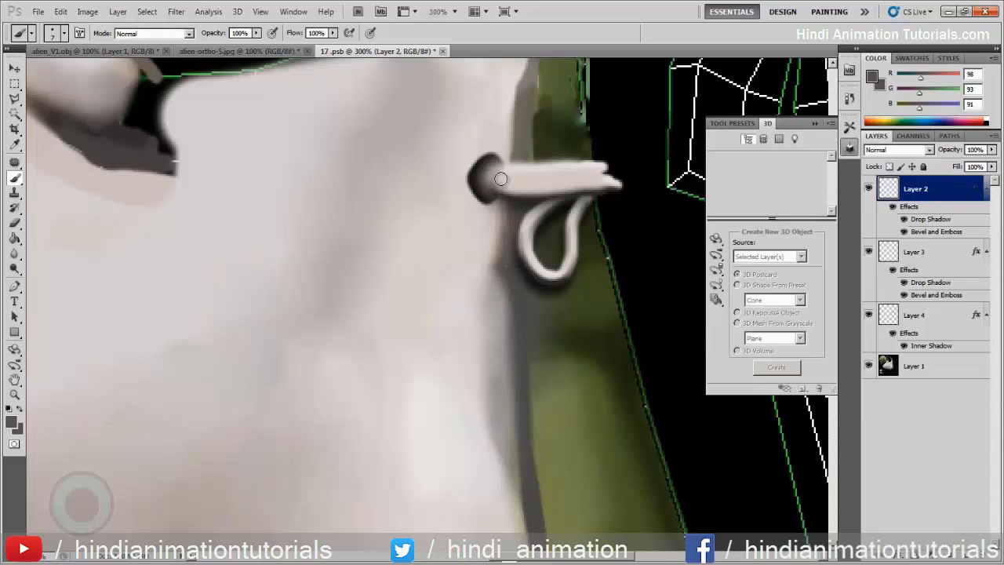
alt+click(510, 185)
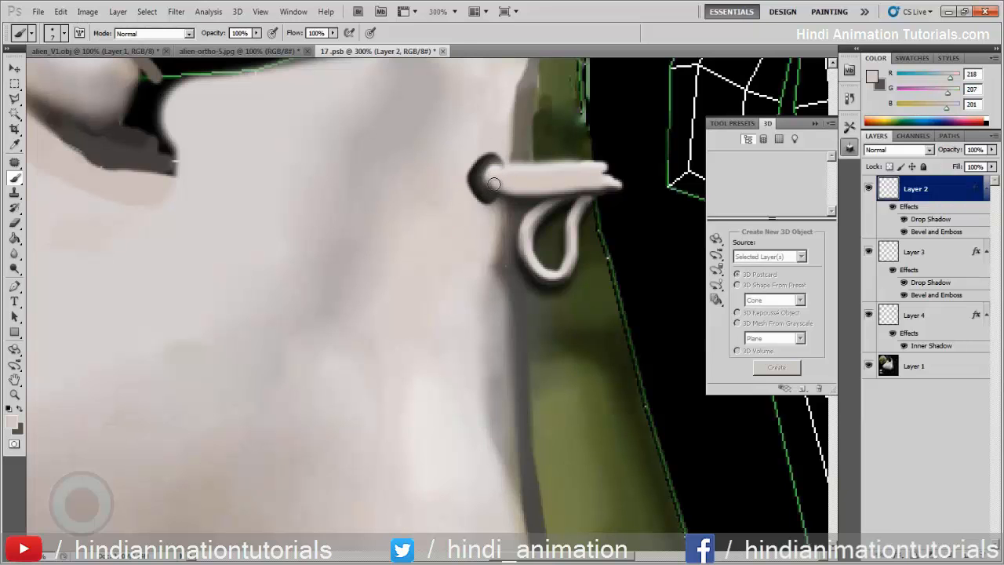
key(z)
alt+click(494, 184)
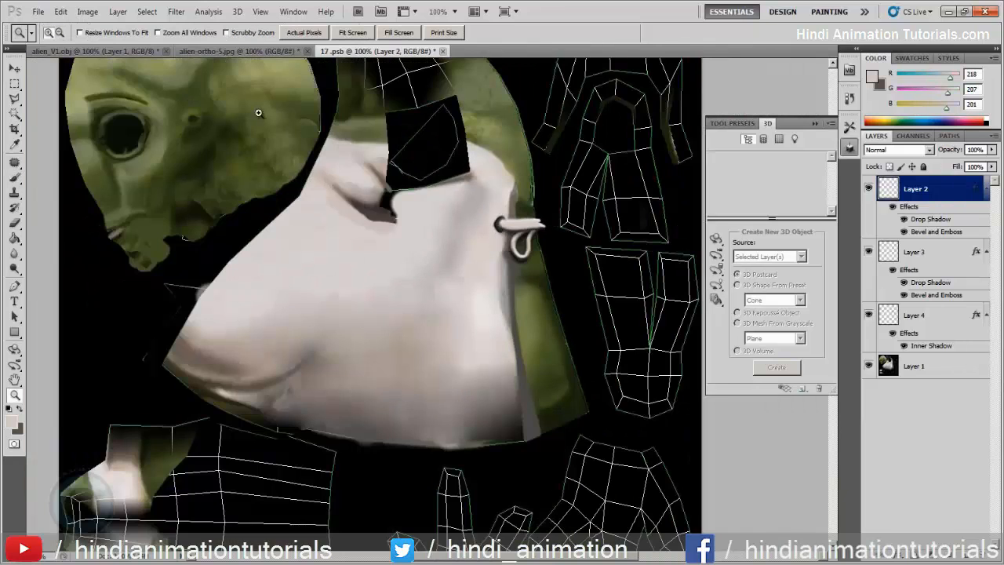
Switch to the alien_V1.obj document and rotate the model to inspect the eyelets and bow from straight behind
click(50, 52)
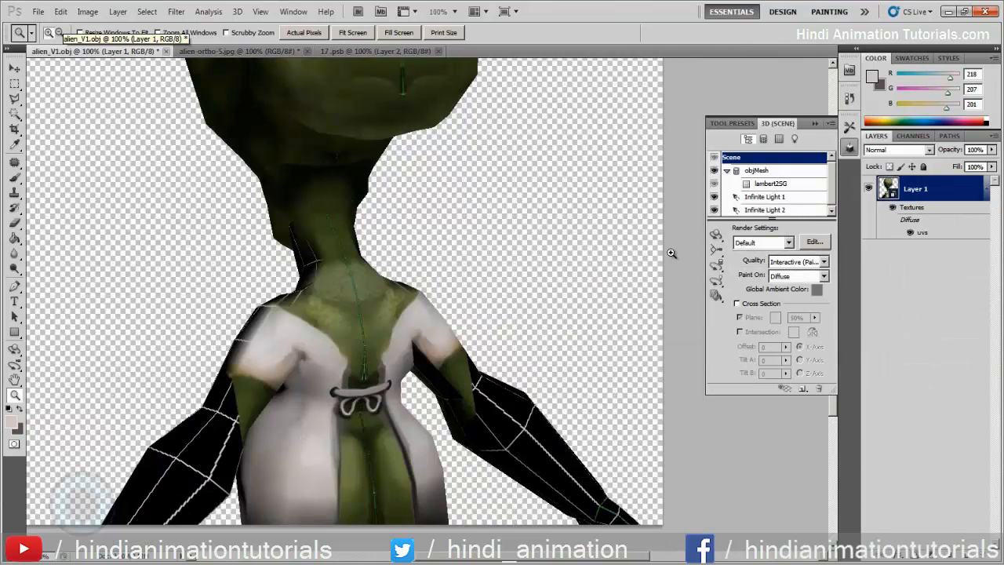
click(717, 237)
drag(499, 289, 454, 225)
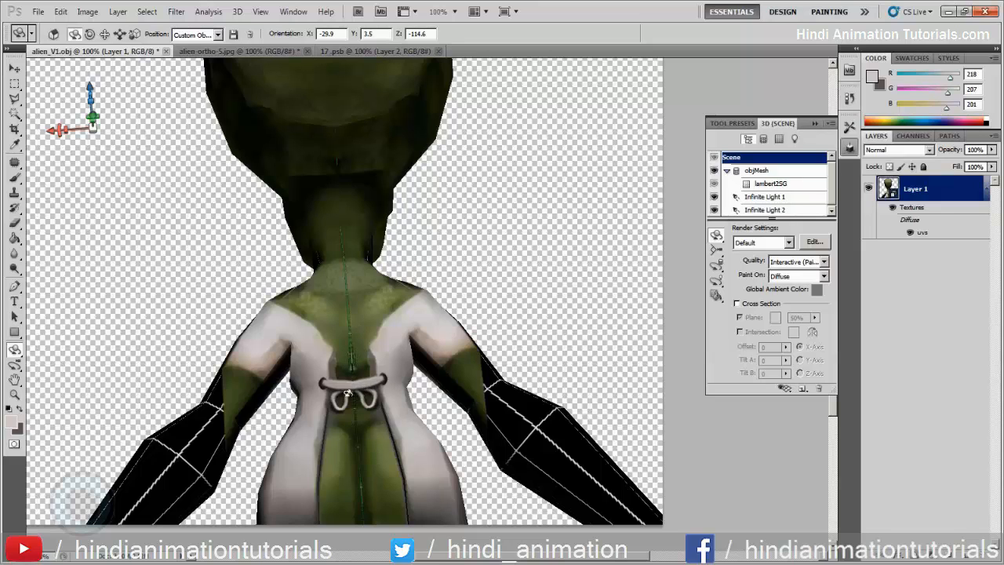
drag(490, 301, 486, 357)
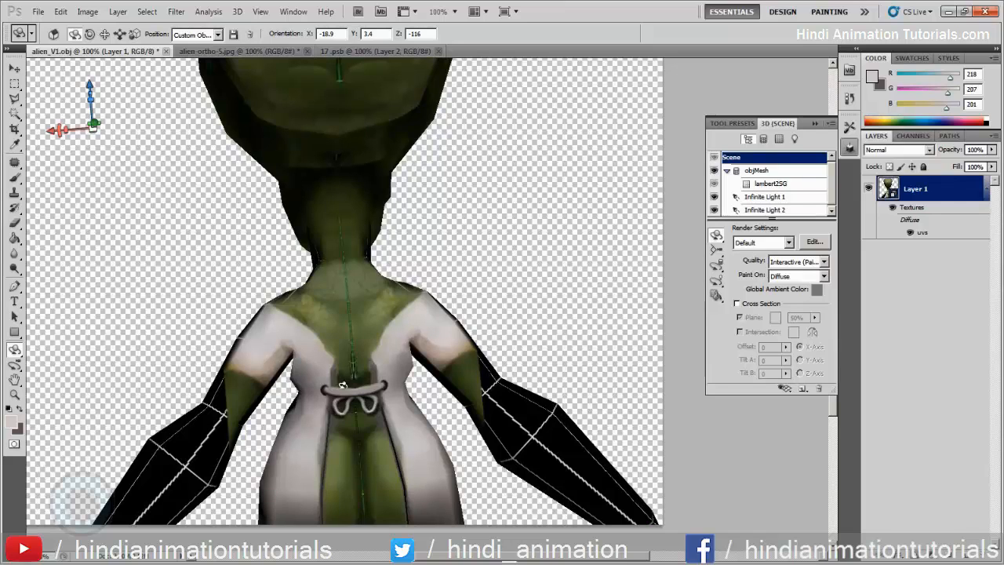
Paint over the dark skin patch above the strap in 17.psb on Layer 1 with a green sampled from the nearby skin
click(344, 53)
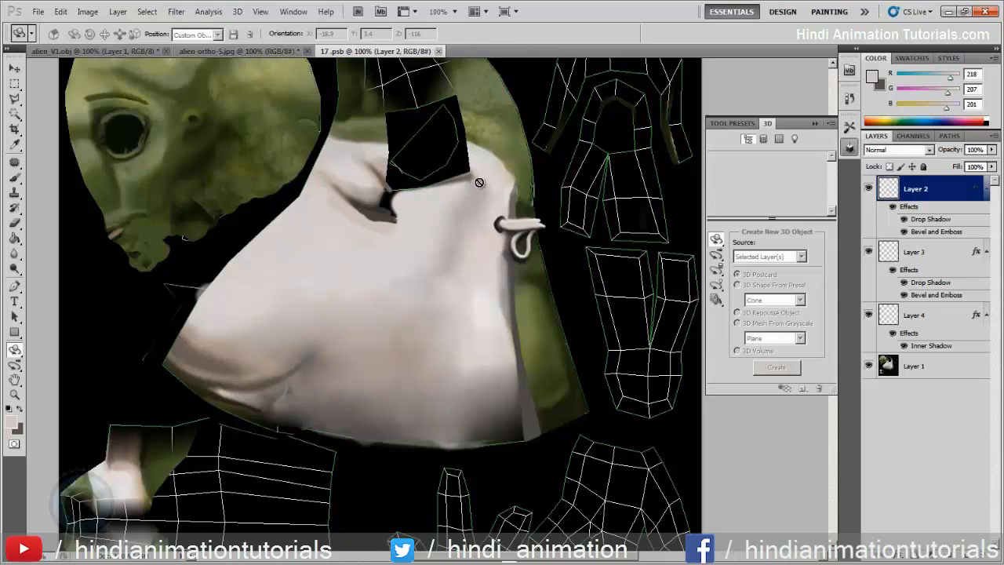
key(z)
click(537, 236)
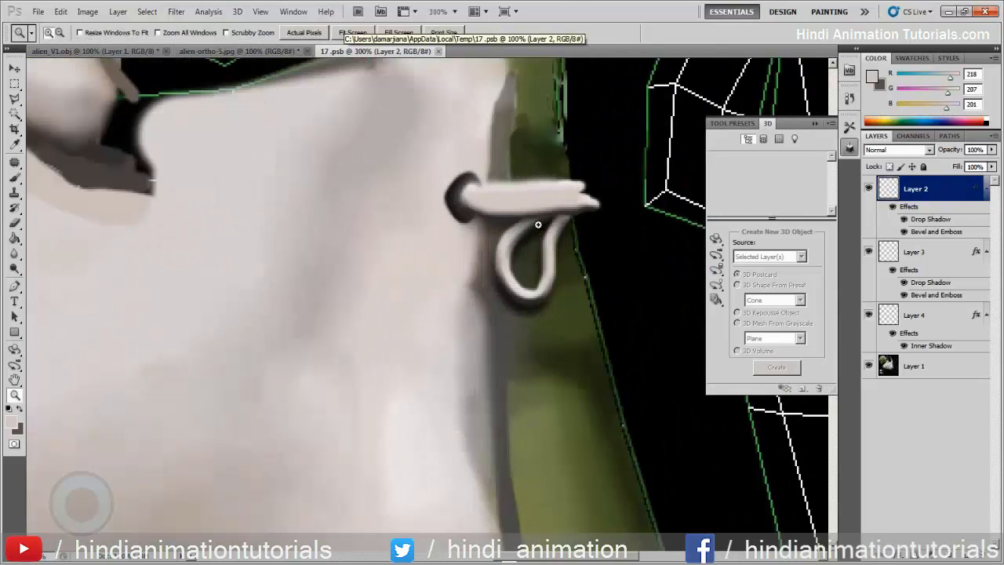
key(b)
drag(480, 161, 466, 238)
alt+click(530, 155)
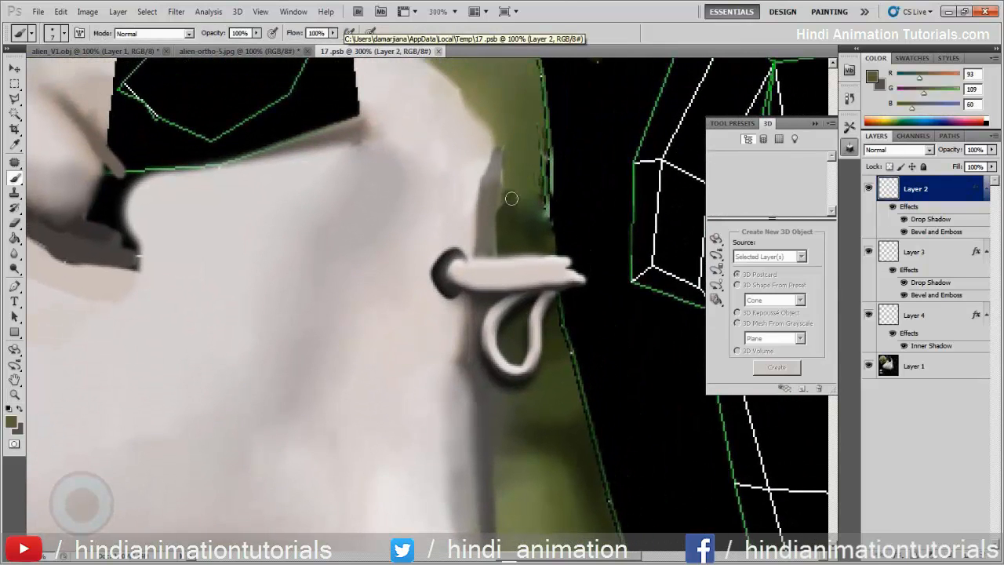
drag(512, 199, 502, 232)
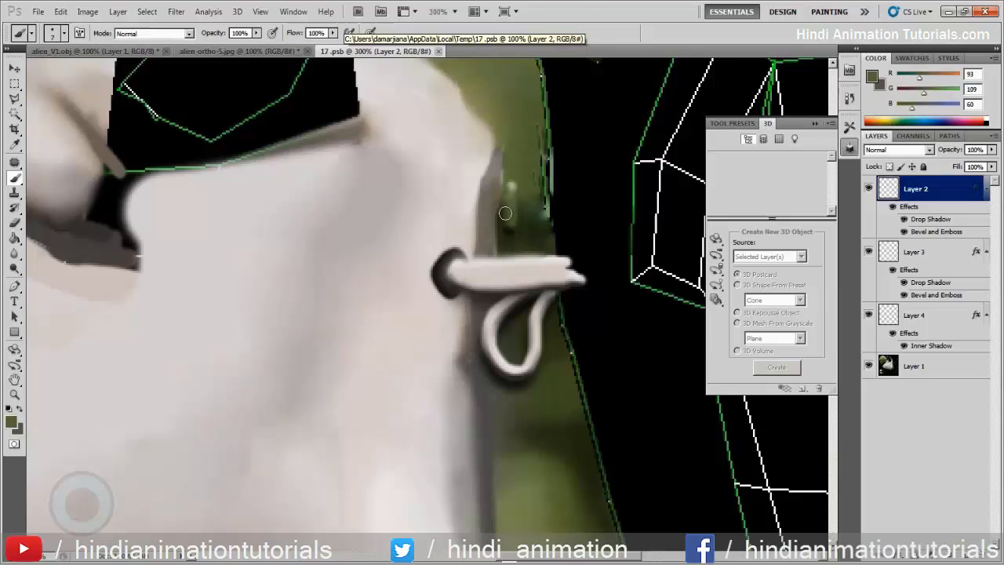
click(942, 372)
mouse_move(504, 212)
mouse_down()
mouse_move(511, 231)
mouse_move(507, 193)
mouse_move(504, 231)
mouse_up()
drag(499, 269, 522, 265)
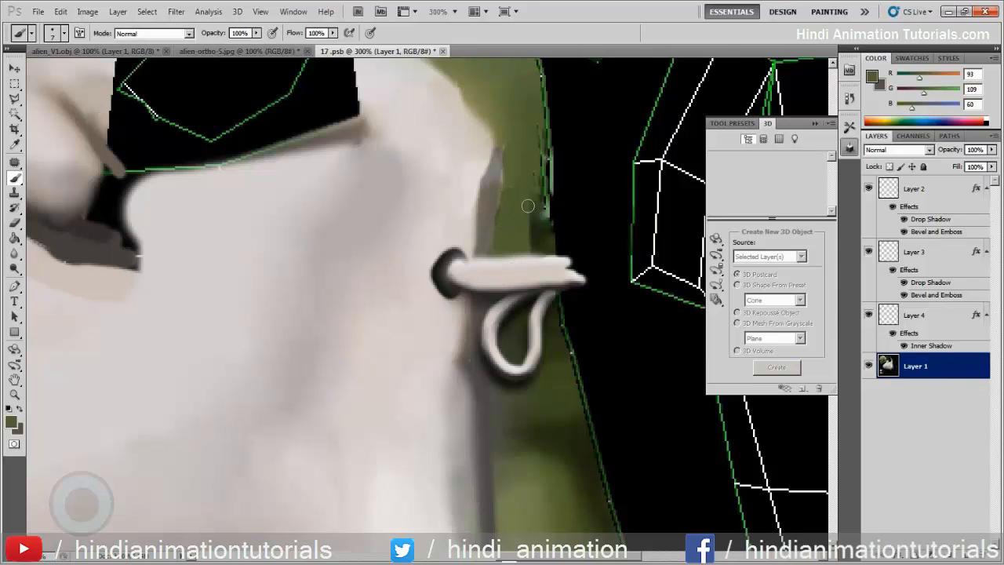
mouse_move(528, 205)
mouse_down()
mouse_move(538, 251)
mouse_move(550, 211)
mouse_move(545, 235)
mouse_move(528, 186)
mouse_up()
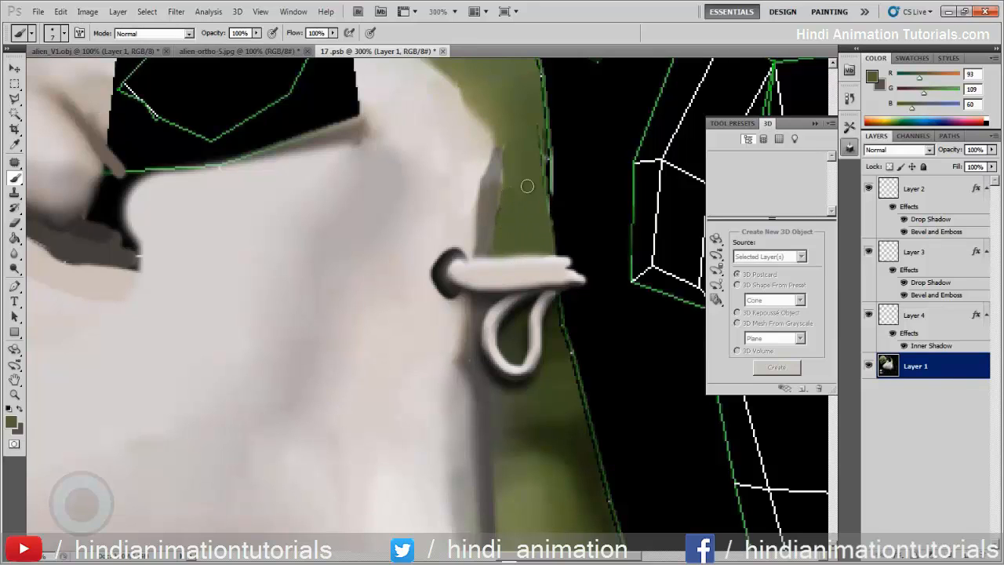
Shade the skin along the strap's upper edge with a sampled dark green and soften it with a smaller Blur brush
alt+click(562, 321)
drag(538, 251, 506, 251)
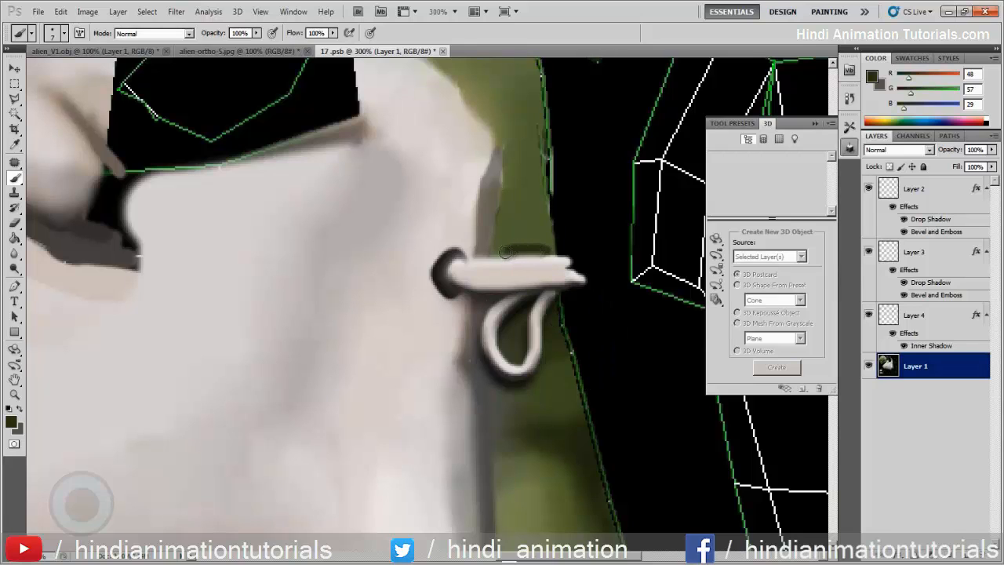
click(14, 254)
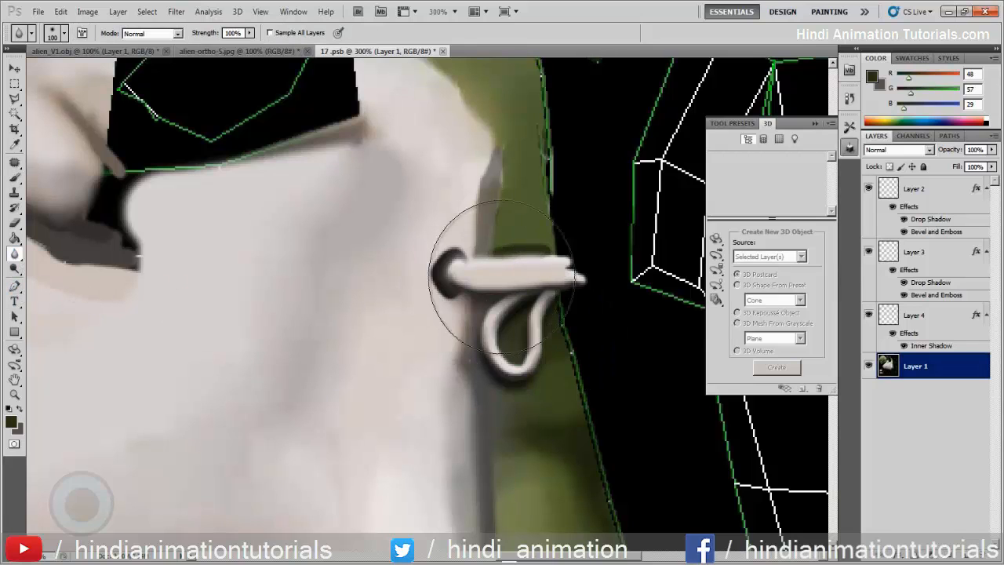
key(bracketleft)
key(bracketleft)
key(bracketleft)
key(bracketleft)
key(bracketleft)
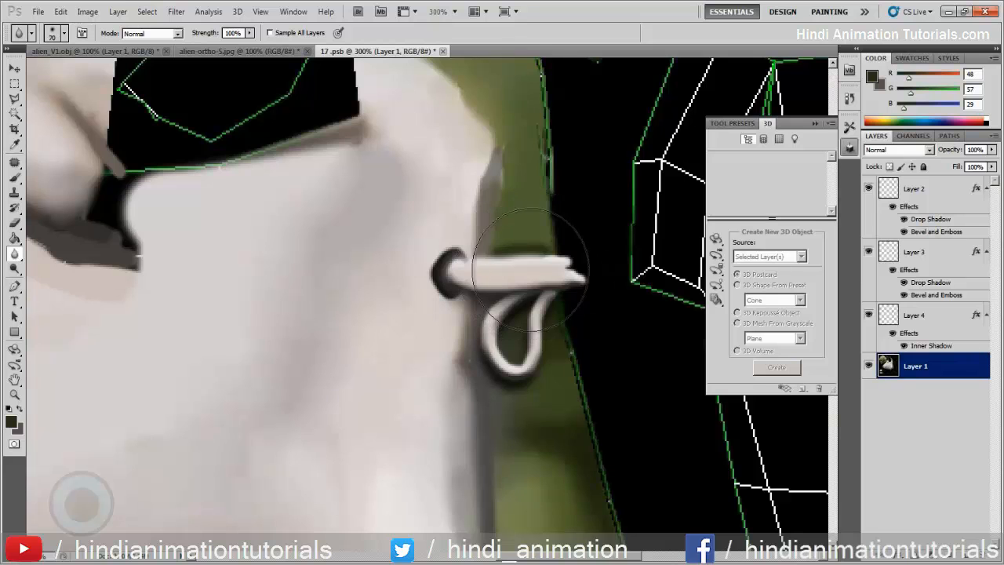
Cover the black notch beneath the armhole opening on Layer 1 with the sampled light gown colour
key(z)
alt+click(403, 307)
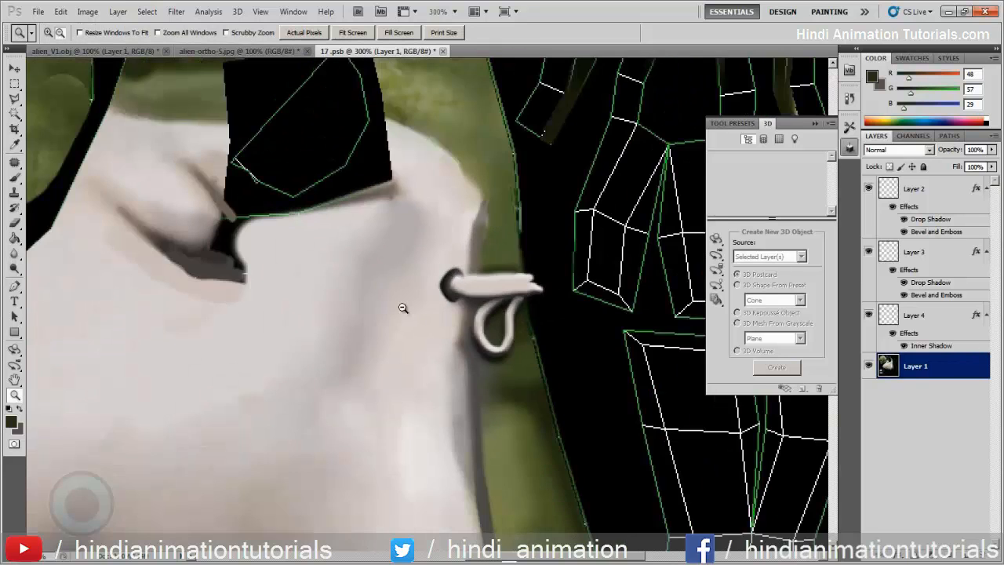
alt+click(405, 309)
click(307, 279)
click(307, 279)
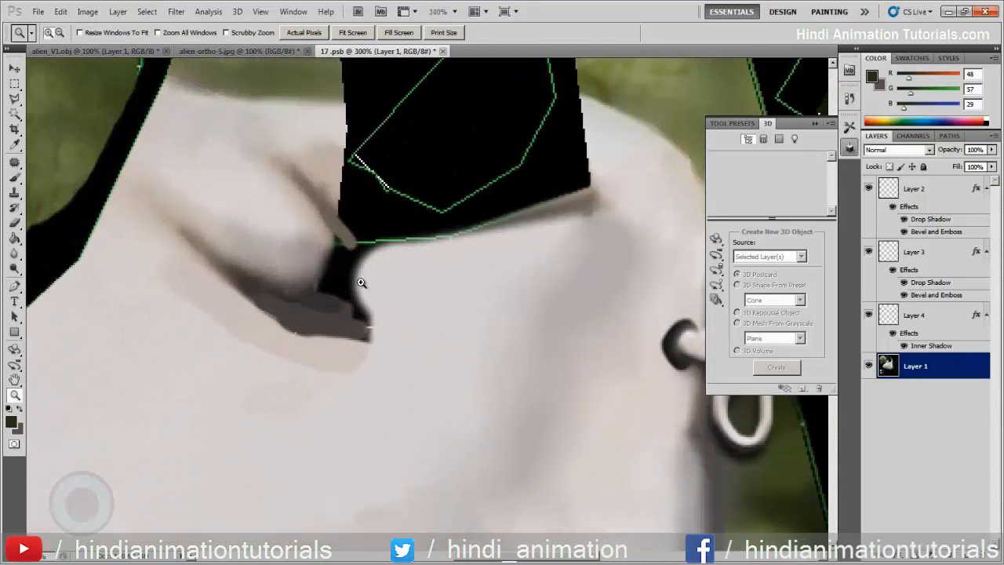
key(b)
alt+click(372, 279)
mouse_move(371, 279)
mouse_down()
mouse_move(338, 281)
mouse_move(360, 306)
mouse_move(347, 309)
mouse_move(329, 290)
mouse_move(331, 268)
mouse_move(314, 279)
mouse_move(323, 256)
mouse_move(330, 273)
mouse_up()
Paint sampled grey-brown fold shading around the covered notch at the armhole's corner and blend it with the Blur tool
alt+click(330, 271)
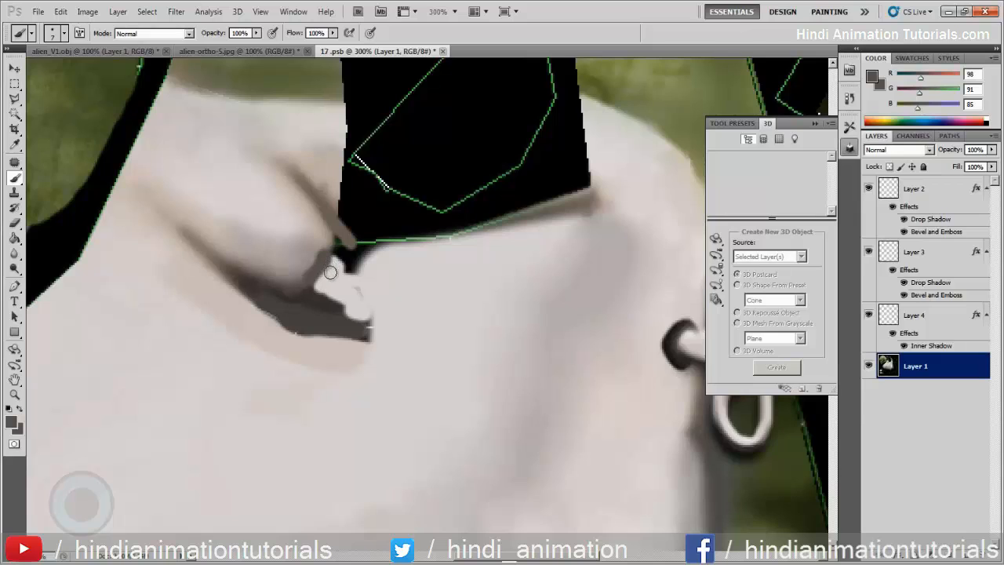
alt+click(338, 237)
mouse_move(338, 237)
mouse_down()
mouse_move(345, 276)
mouse_move(359, 254)
mouse_move(340, 251)
mouse_move(350, 314)
mouse_move(325, 298)
mouse_move(421, 285)
mouse_up()
click(14, 253)
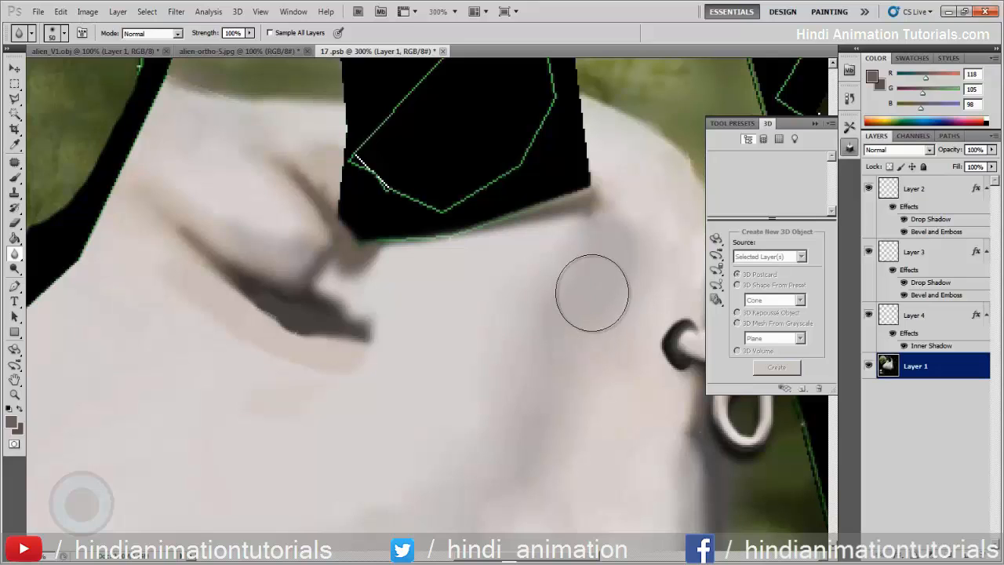
Patch the green upper-back skin beside the armhole on Layer 1 with skin texture from the head, and clear the selection
key(z)
alt+click(357, 342)
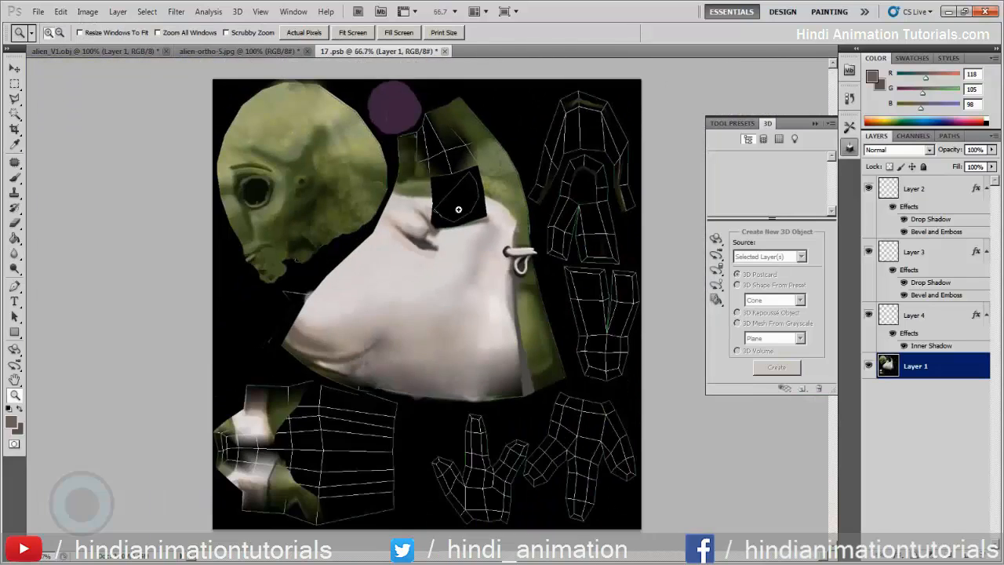
click(462, 143)
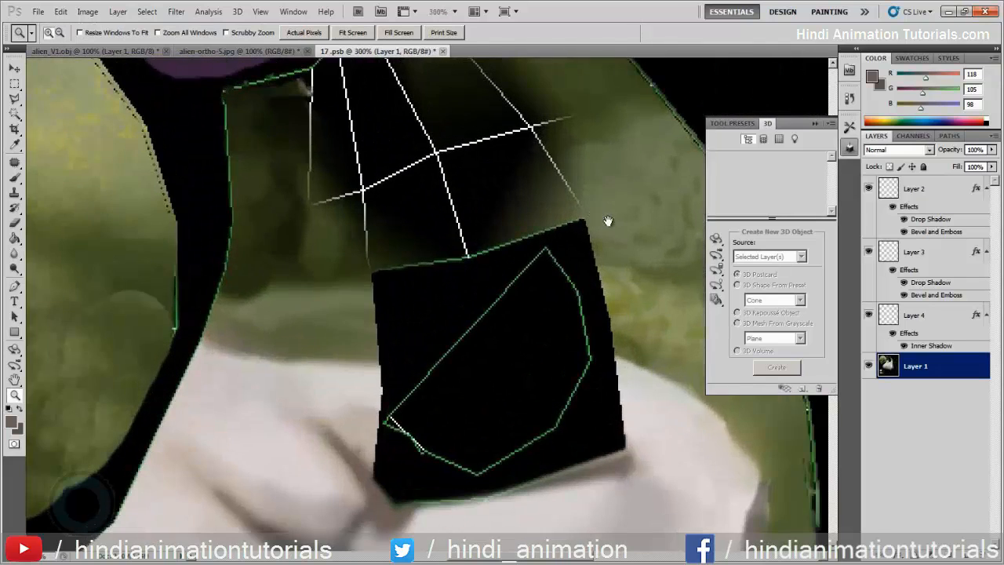
drag(606, 220, 463, 215)
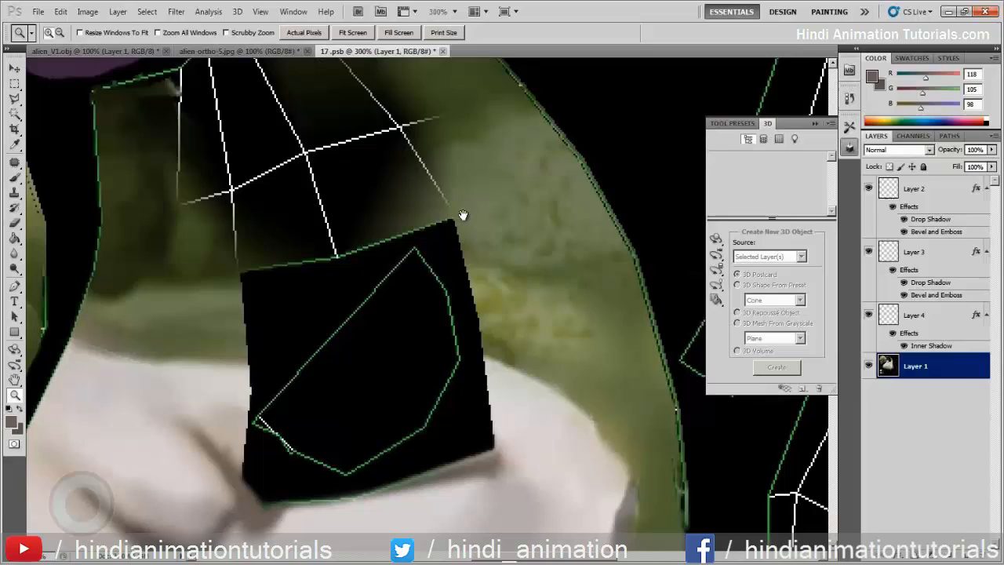
click(14, 162)
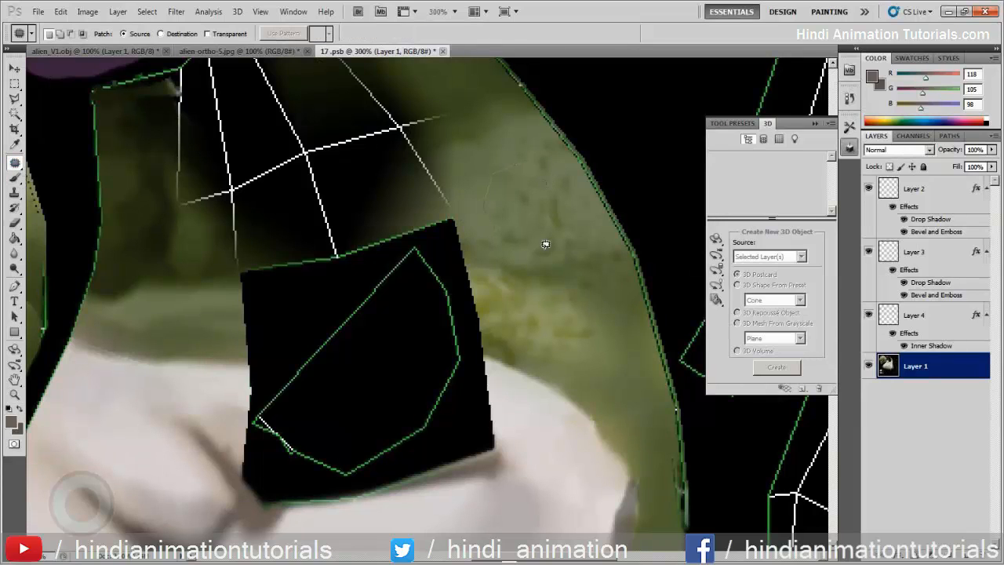
drag(534, 160, 557, 174)
scroll(533, 216, down, 1)
key(z)
alt+click(493, 267)
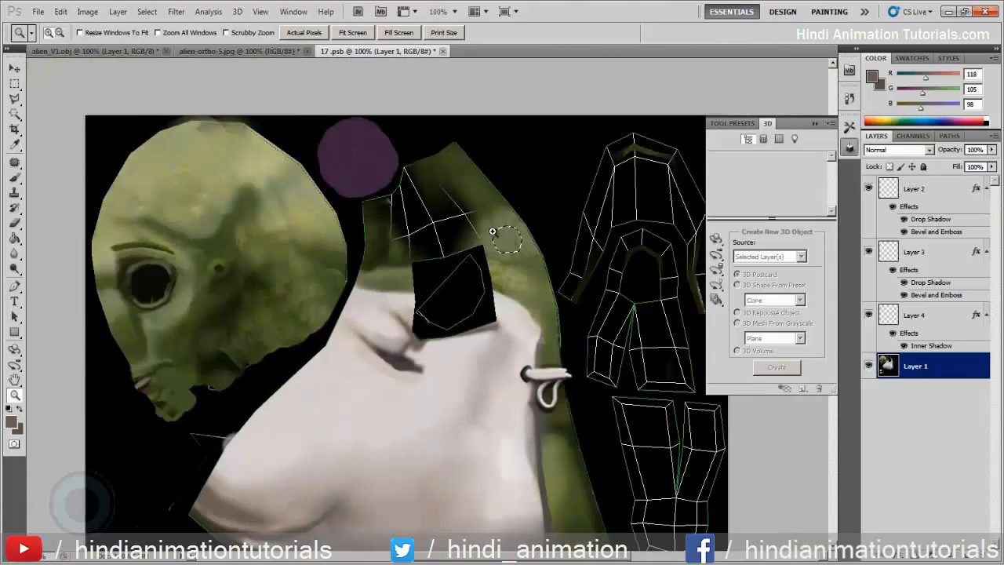
click(464, 222)
alt+click(497, 317)
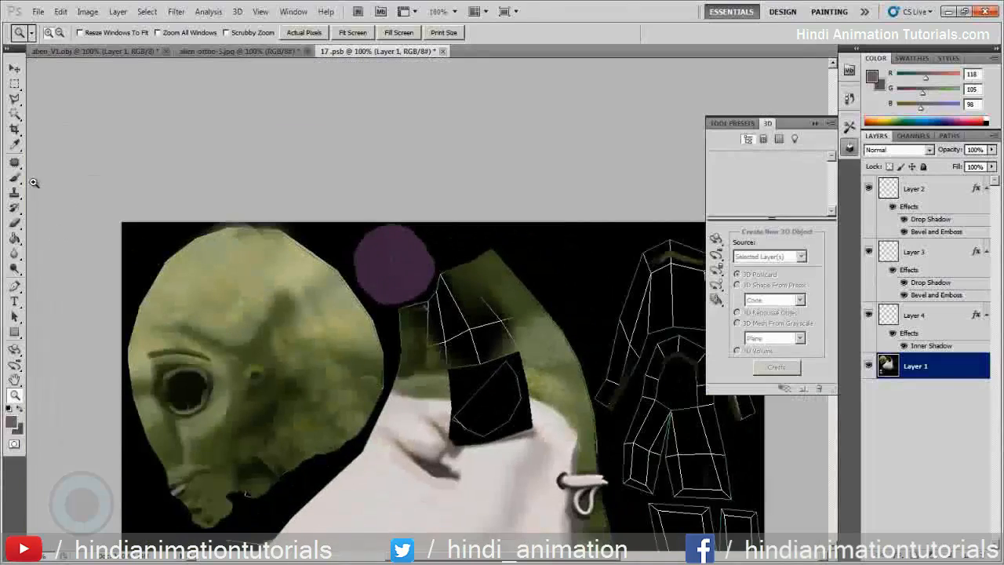
click(15, 164)
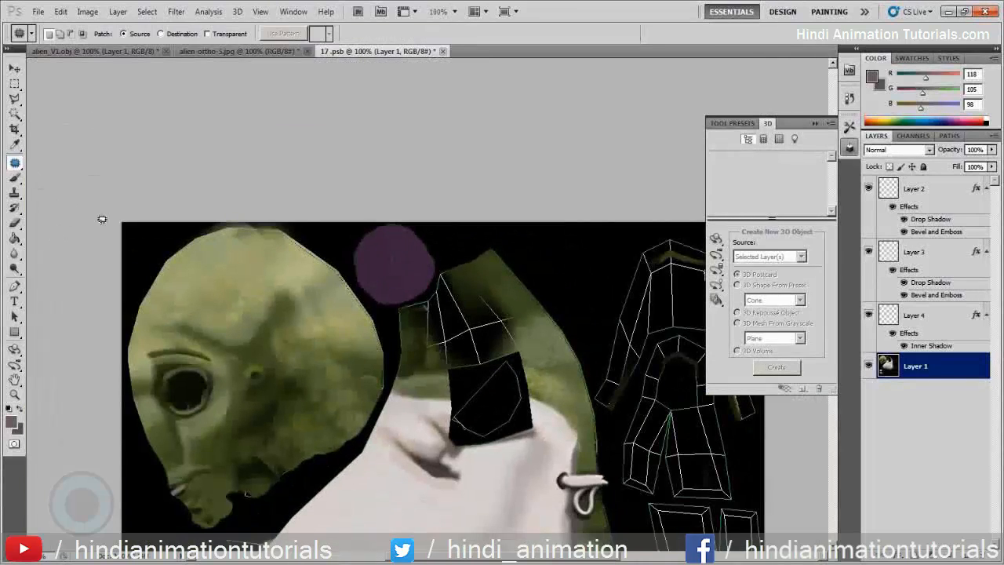
mouse_move(565, 372)
mouse_down()
mouse_move(556, 349)
mouse_move(216, 291)
mouse_up()
key(ctrl+d)
Examine the neck and shoulder shading of the side-view figure in alien-ortho-5.jpg
click(212, 51)
drag(538, 220, 252, 268)
key(z)
click(501, 266)
click(518, 265)
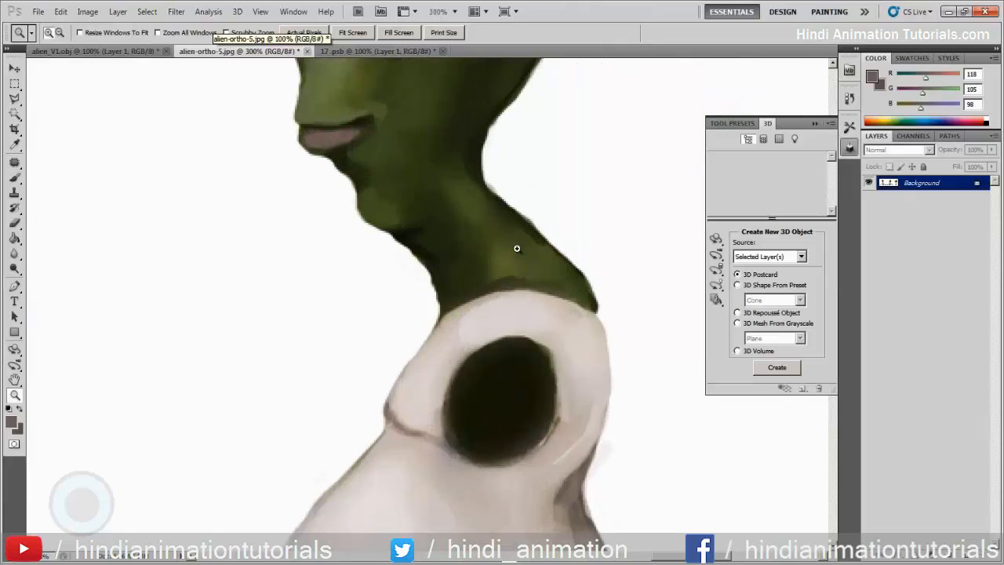
click(512, 233)
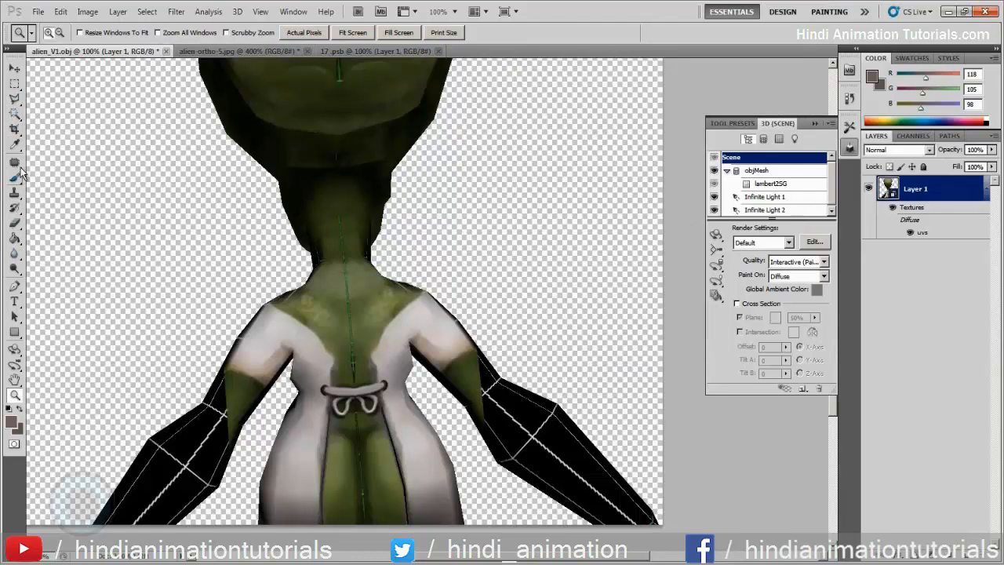
Paint a diagonal band of sampled grey-green over the unpainted wireframe on the back side of the neck in alien_V1.obj
click(717, 235)
drag(490, 214, 646, 213)
key(z)
click(424, 270)
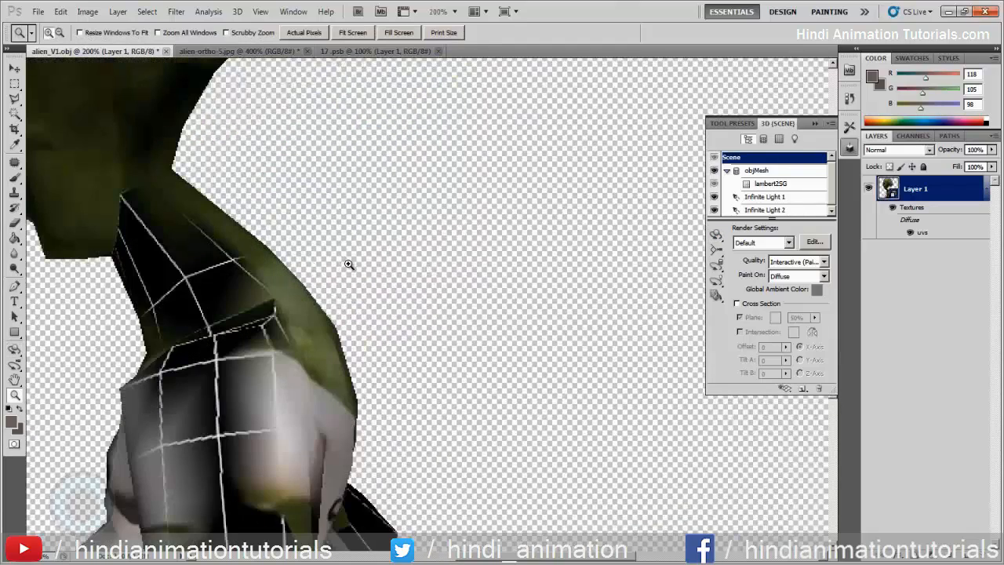
click(717, 235)
drag(369, 228, 403, 249)
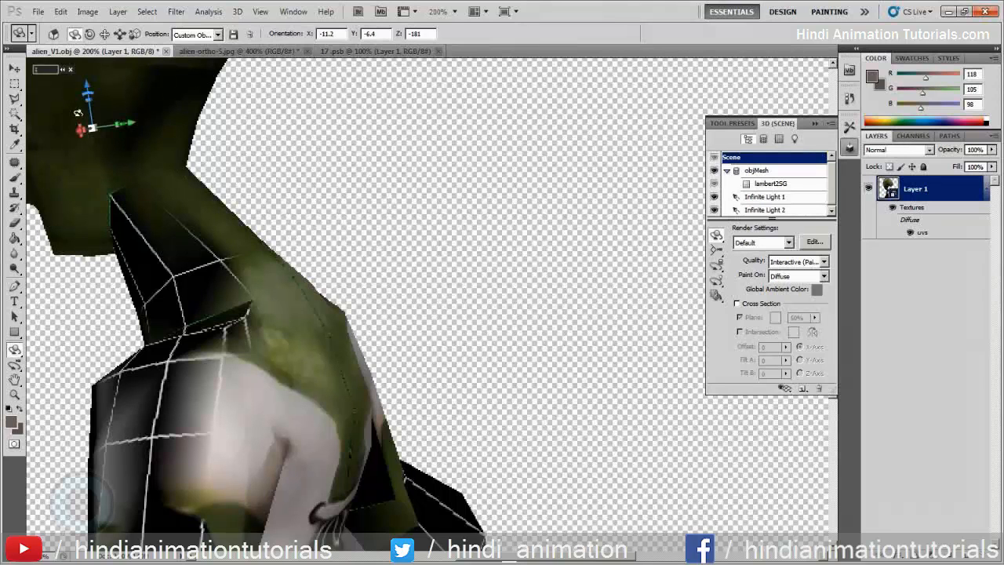
drag(131, 123, 236, 167)
drag(666, 269, 500, 281)
key(b)
alt+click(430, 260)
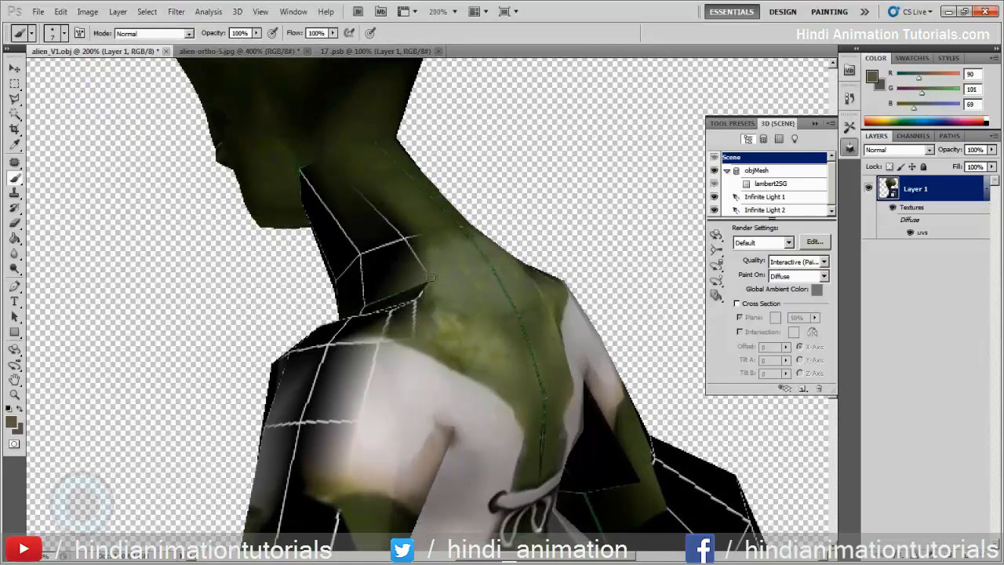
key(bracketright)
mouse_move(324, 188)
mouse_down()
mouse_move(418, 259)
mouse_move(349, 193)
mouse_up()
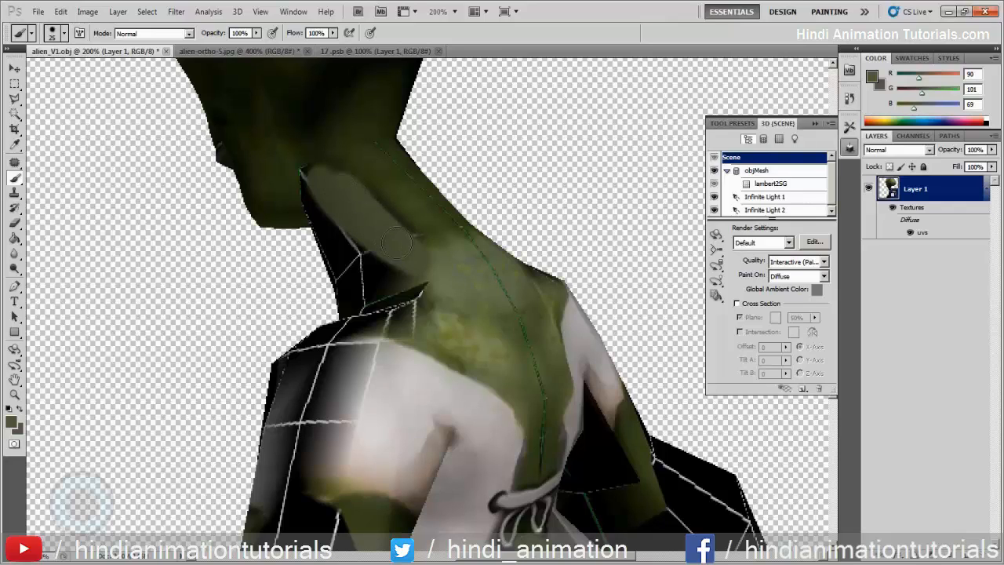
Shade the upper edge of the neck band and the area below the head with sampled darker greens
alt+click(419, 226)
mouse_move(419, 225)
mouse_down()
mouse_move(394, 224)
mouse_move(331, 171)
mouse_move(320, 196)
mouse_move(302, 135)
mouse_move(312, 159)
mouse_up()
alt+click(303, 136)
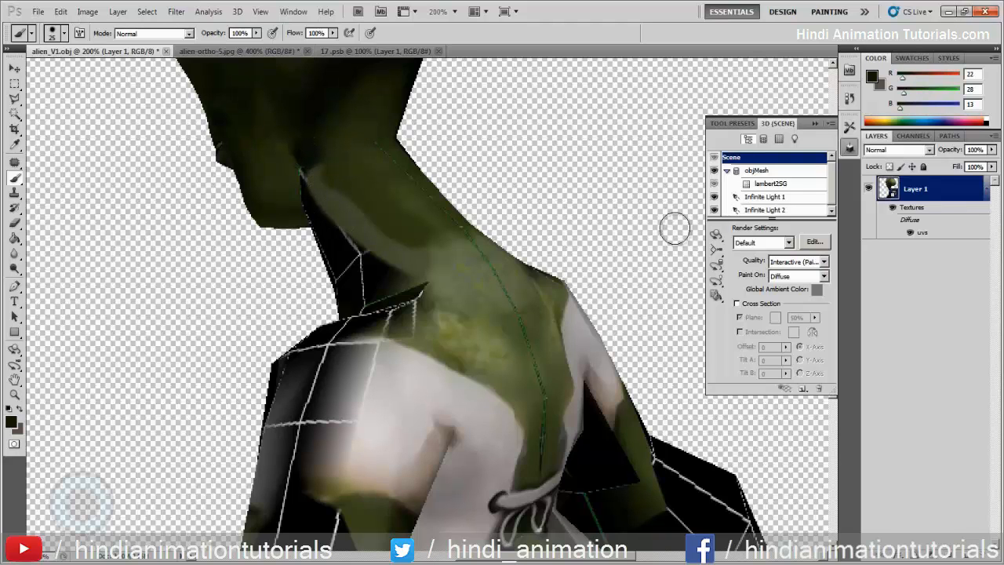
Cover the wireframe down the side of the neck, from below the head to the collar, with a sampled dark green
click(716, 234)
mouse_move(549, 169)
mouse_down()
mouse_move(597, 147)
mouse_move(517, 146)
mouse_move(593, 107)
mouse_move(560, 171)
mouse_move(399, 291)
mouse_move(399, 309)
mouse_up()
key(b)
alt+click(366, 291)
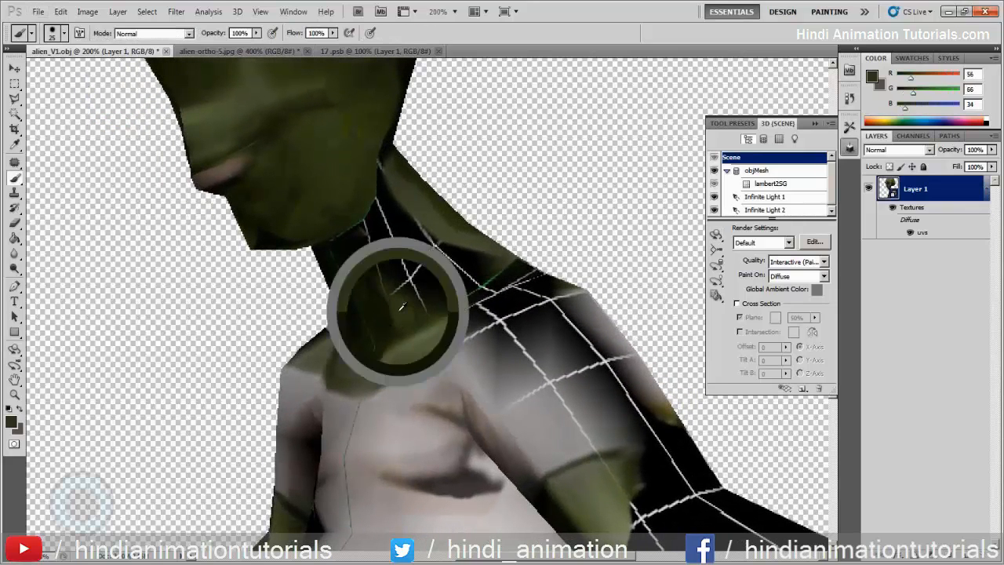
key(k)
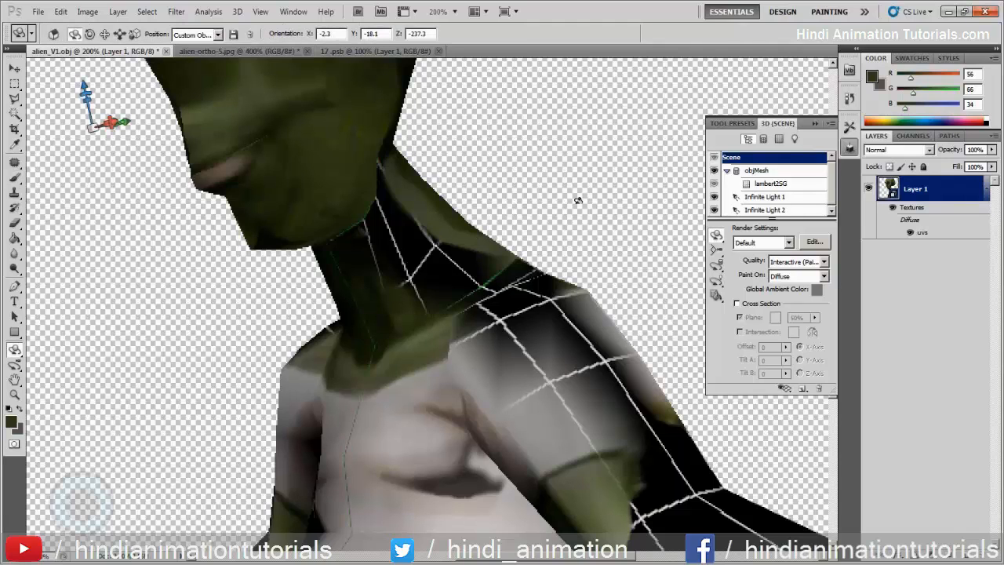
key(b)
alt+click(398, 290)
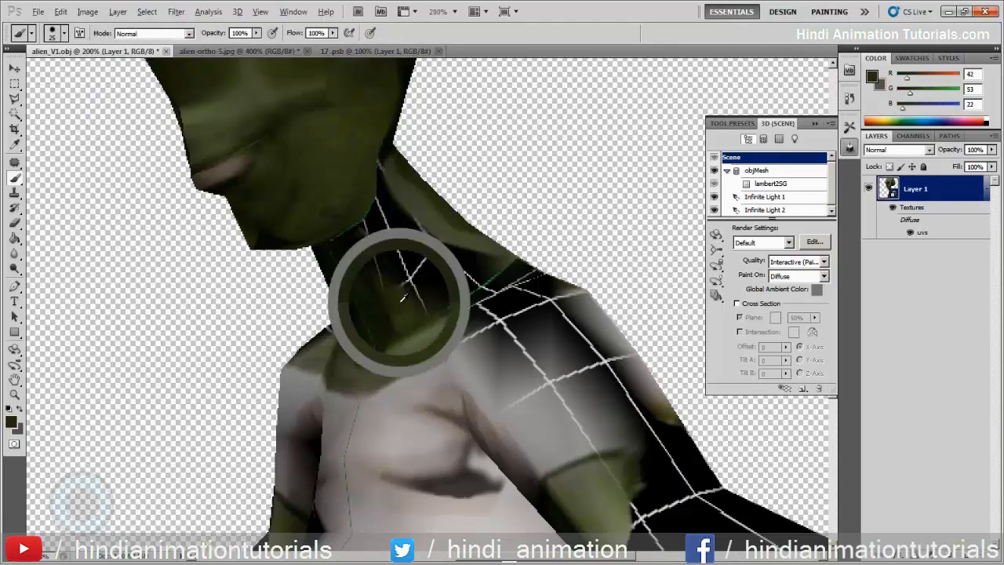
key(bracketleft)
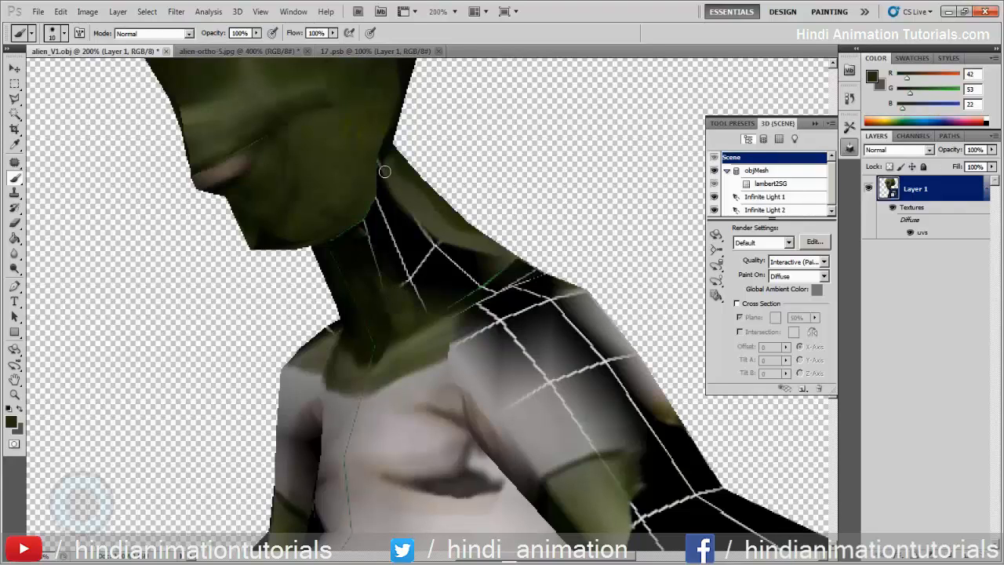
mouse_move(384, 171)
mouse_down()
mouse_move(397, 300)
mouse_move(384, 166)
mouse_up()
key(bracketright)
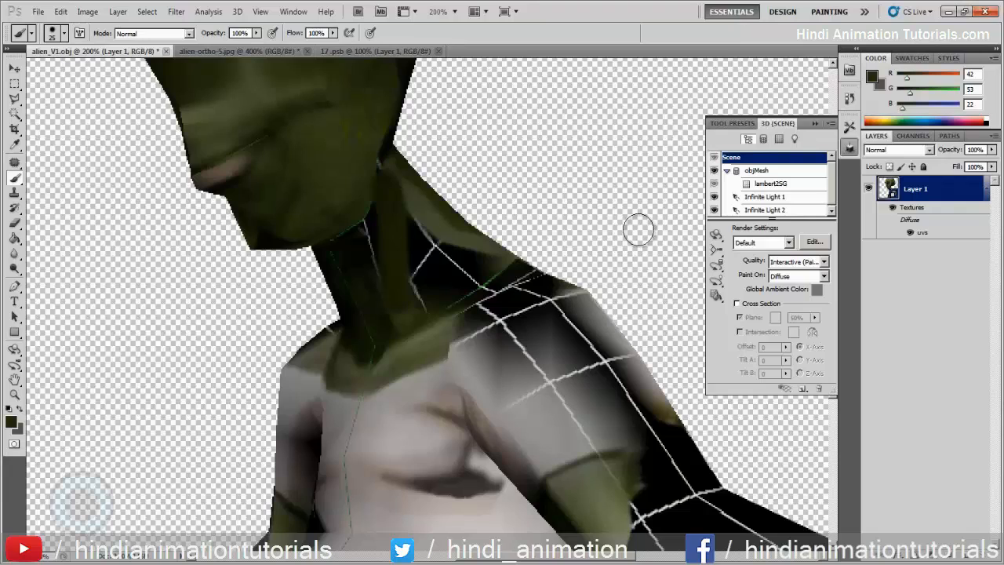
Paint a lighter green highlight (R 87, G 104, B 49) down the side of the neck and soften it with the Blur tool
alt+click(402, 317)
key(bracketleft)
key(bracketleft)
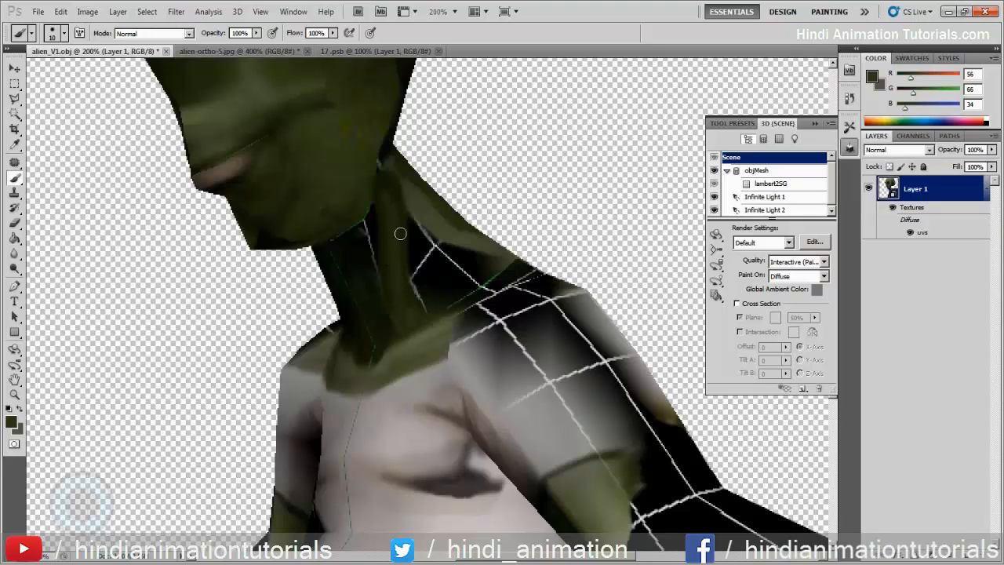
click(11, 423)
mouse_move(419, 270)
mouse_down()
mouse_move(422, 240)
mouse_move(394, 263)
mouse_up()
click(627, 135)
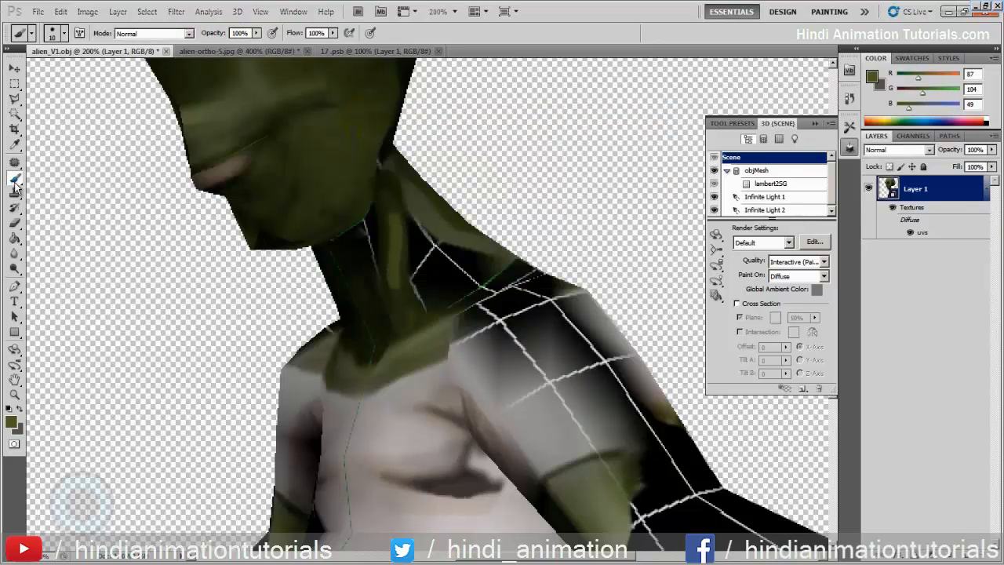
click(14, 253)
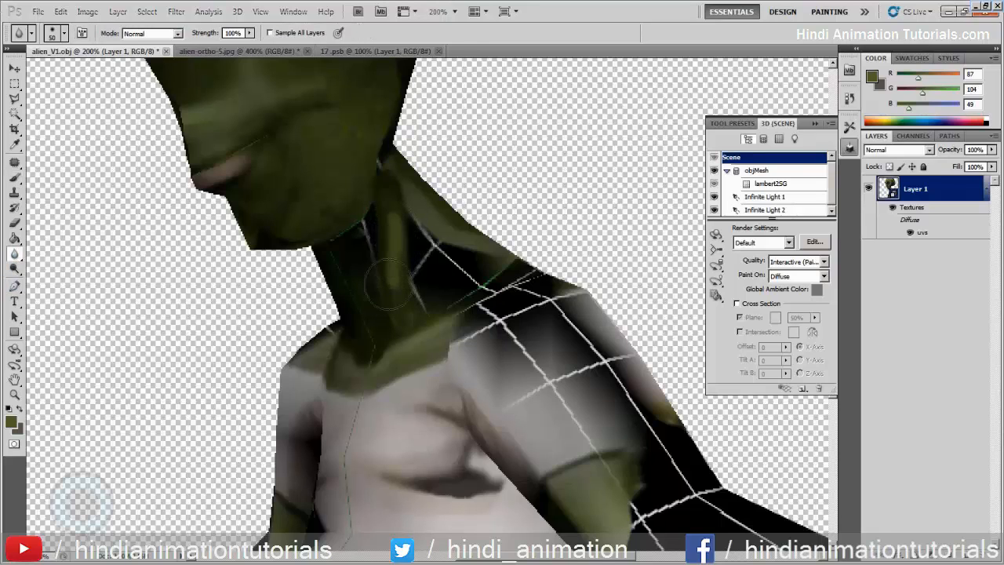
drag(389, 284, 394, 198)
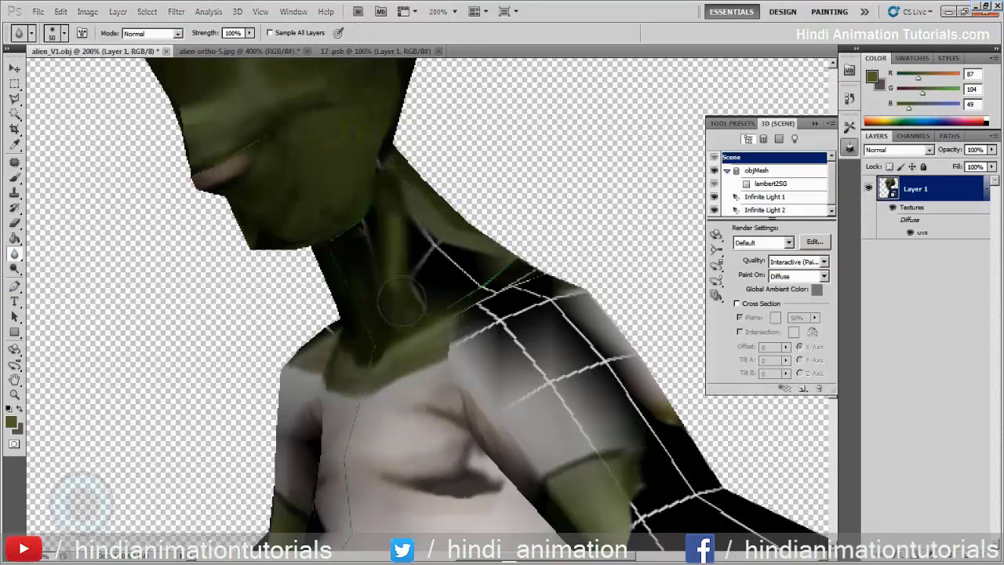
Clone nearby green skin over the dark mark on the chin with the Clone Stamp
key(k)
drag(545, 163, 657, 99)
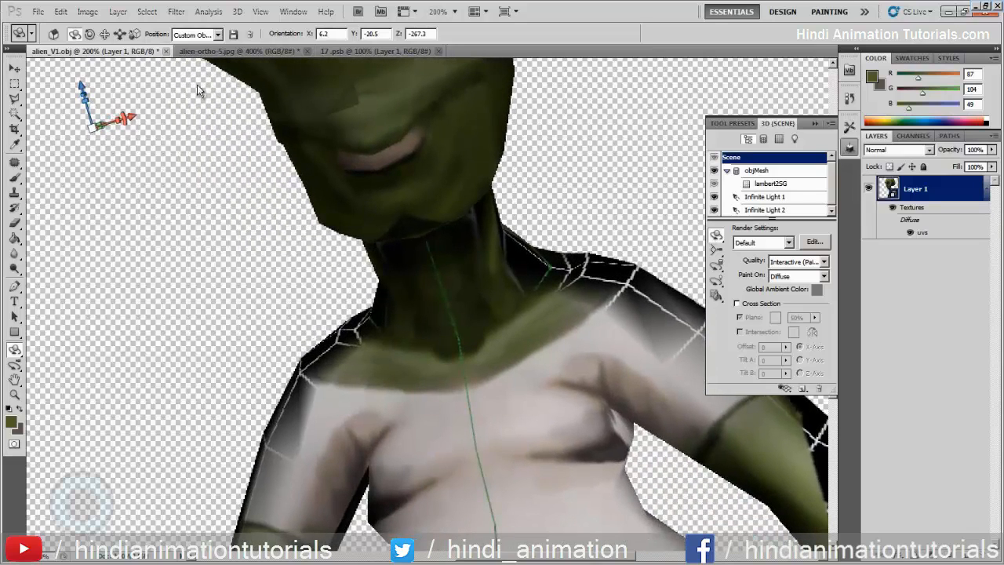
mouse_move(535, 160)
mouse_down()
mouse_move(672, 291)
mouse_move(614, 245)
mouse_move(415, 237)
mouse_move(596, 128)
mouse_move(366, 138)
mouse_move(441, 161)
mouse_up()
click(14, 194)
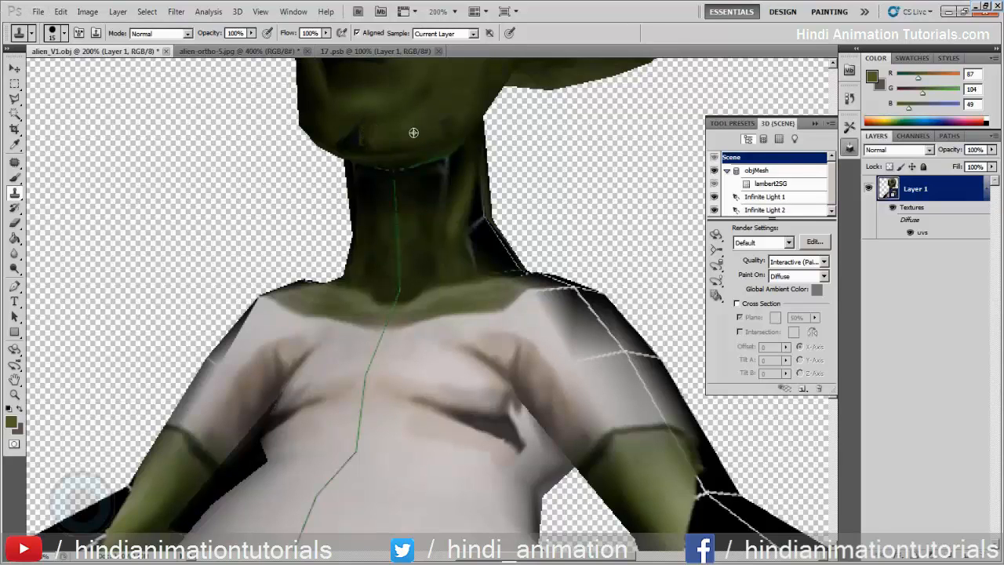
drag(356, 140, 312, 139)
Examine the painted neck and gown on the whole model from the front and side
click(717, 237)
mouse_move(615, 223)
mouse_down()
mouse_move(730, 222)
mouse_move(682, 288)
mouse_move(656, 368)
mouse_up()
drag(92, 128, 835, 522)
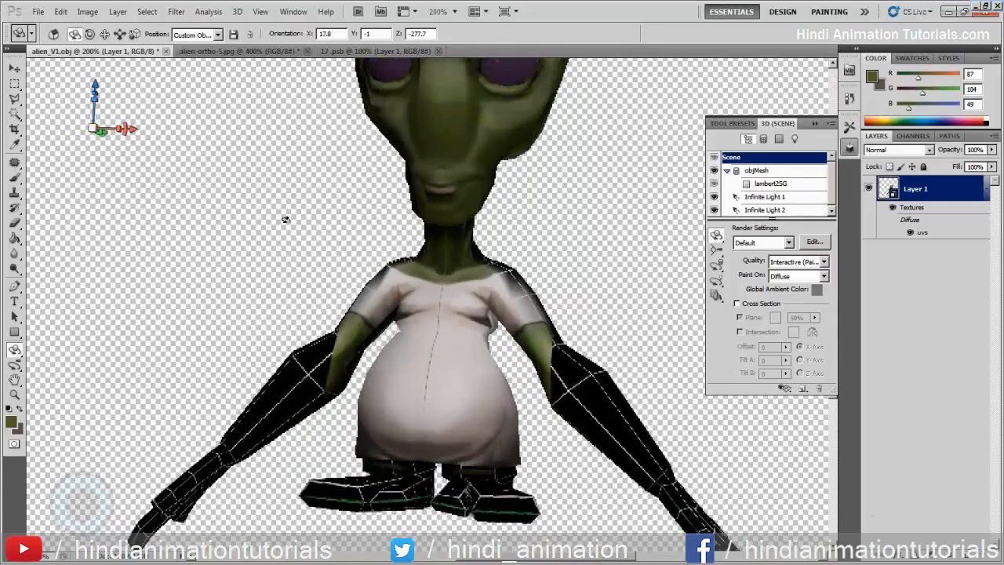
drag(627, 253, 415, 272)
drag(549, 269, 518, 251)
Copy a freehand piece of the head's skin texture in 17.psb to a new layer and place it over the neck's wireframe area
click(392, 47)
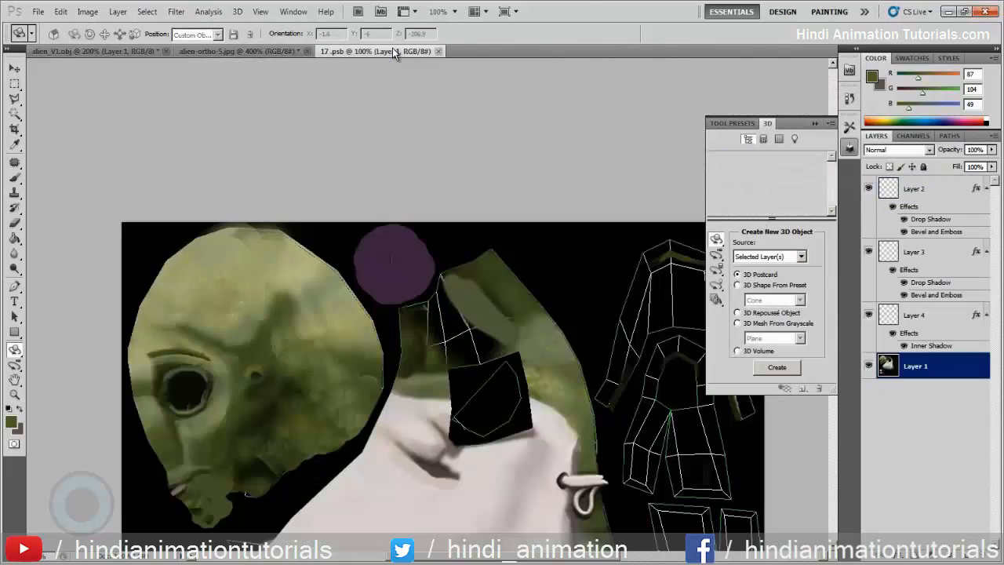
key(z)
click(497, 344)
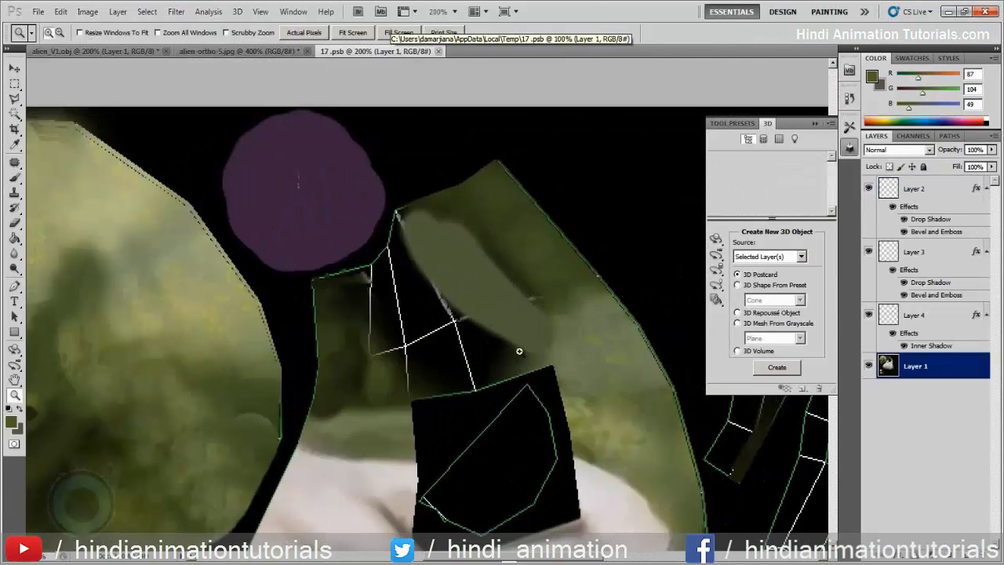
click(20, 89)
click(15, 100)
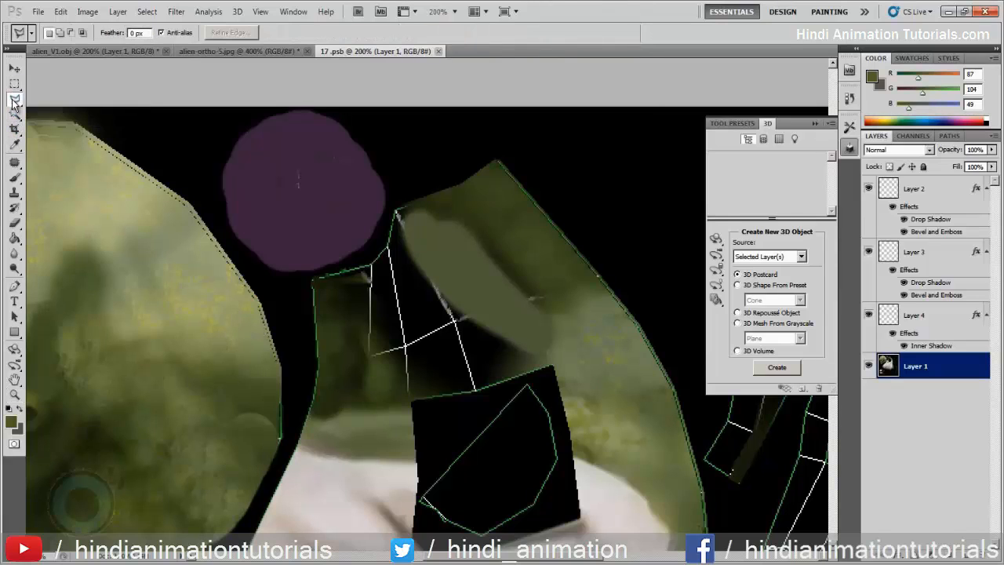
click(69, 100)
drag(205, 312, 179, 394)
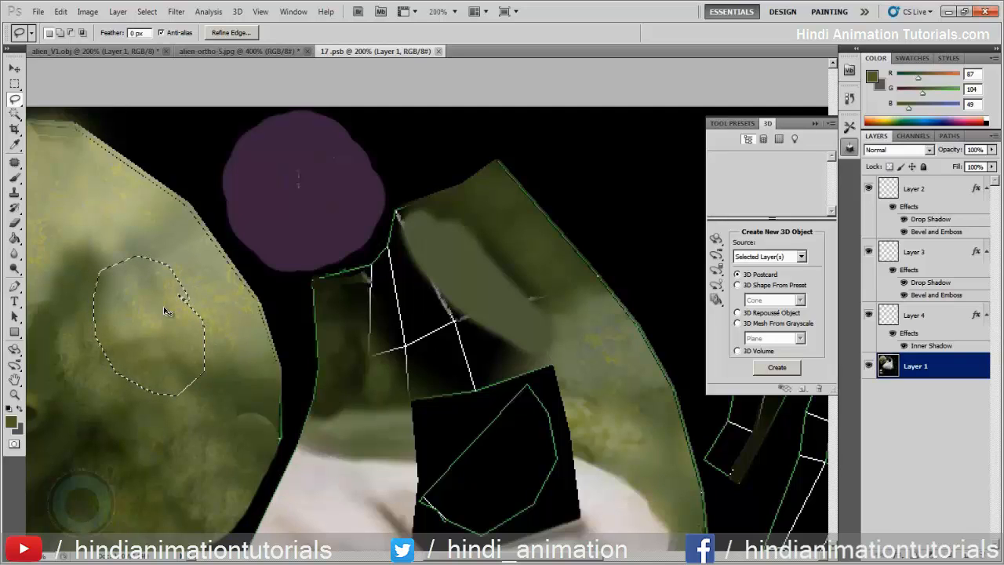
key(ctrl+j)
key(v)
mouse_move(149, 328)
mouse_down()
mouse_move(440, 327)
mouse_move(414, 280)
mouse_move(427, 295)
mouse_up()
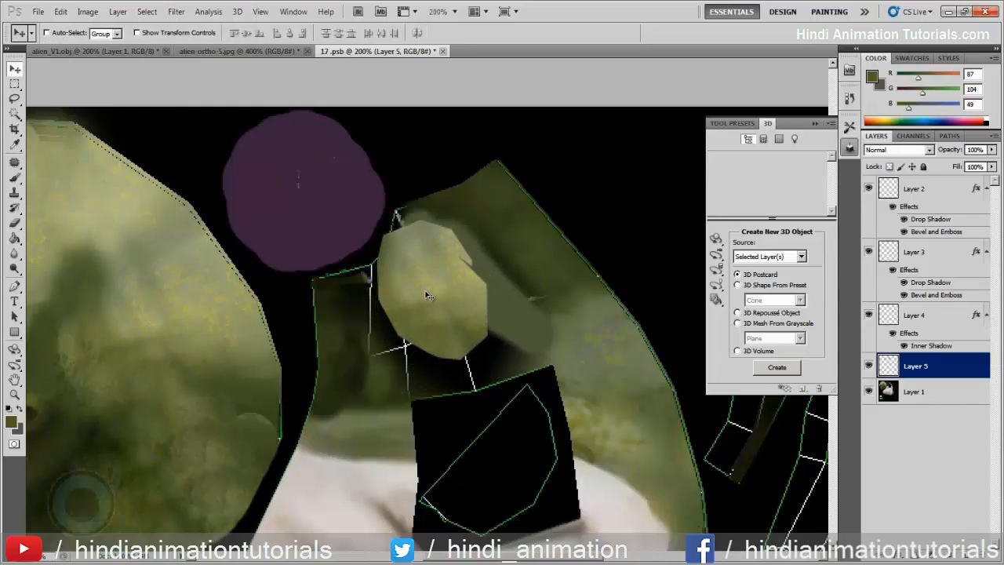
Enlarge the copied skin piece to about 149% by 146%, skew it slightly, and fit it over the neck's unpainted area
key(ctrl+t)
drag(491, 219, 540, 153)
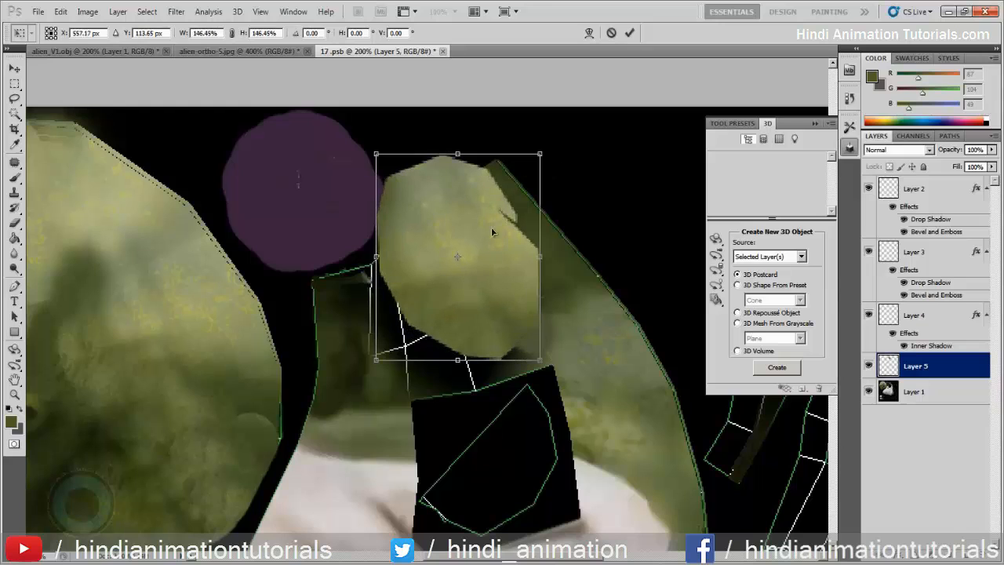
drag(467, 299, 446, 353)
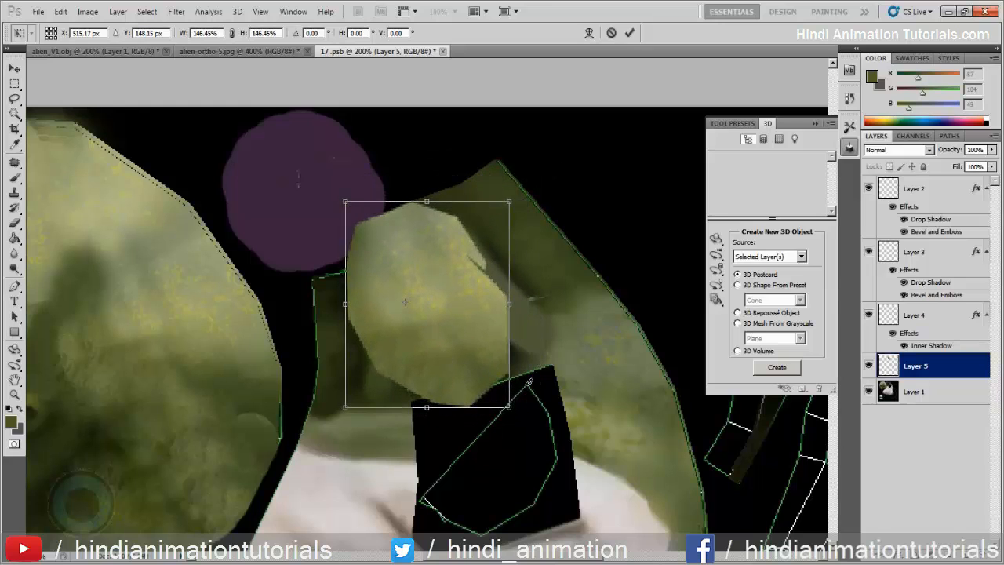
mouse_move(510, 408)
mouse_down()
mouse_move(542, 398)
mouse_move(510, 399)
mouse_up()
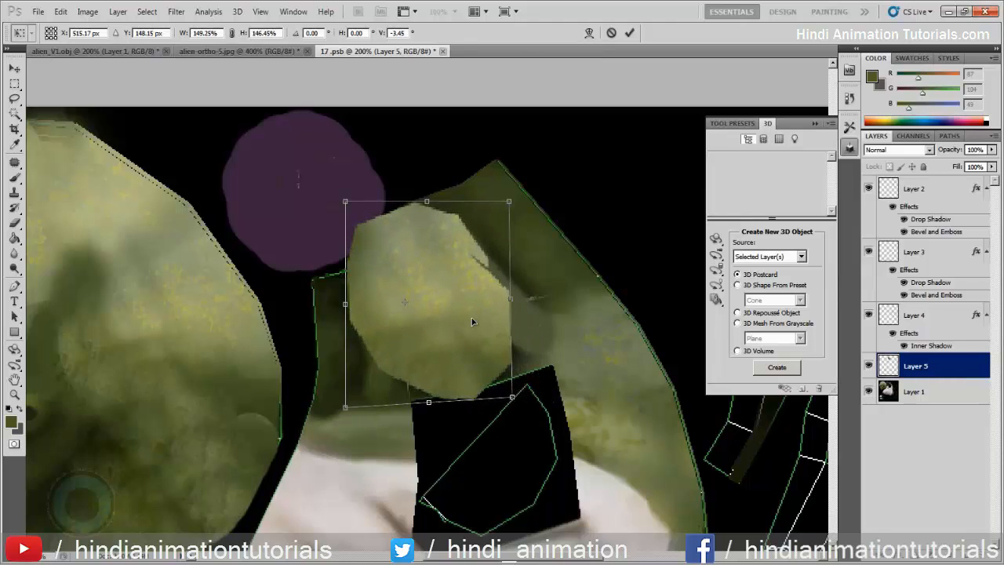
key(Return)
key(e)
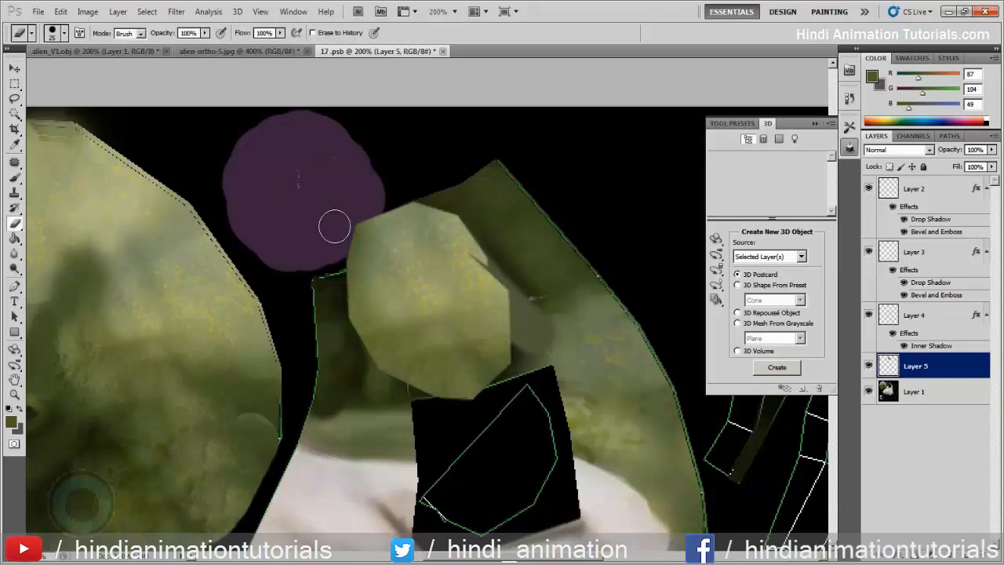
Erase the outer edge of the pasted neck skin piece, and close 17.psb without saving the changes
mouse_move(335, 224)
mouse_down()
mouse_move(359, 329)
mouse_move(359, 293)
mouse_move(365, 367)
mouse_move(348, 247)
mouse_move(370, 333)
mouse_move(372, 381)
mouse_up()
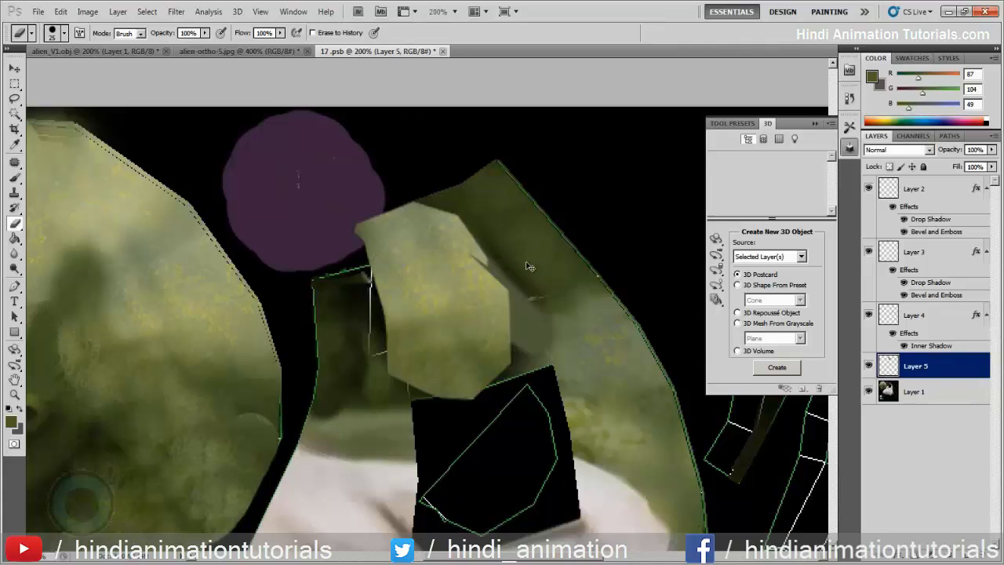
click(78, 51)
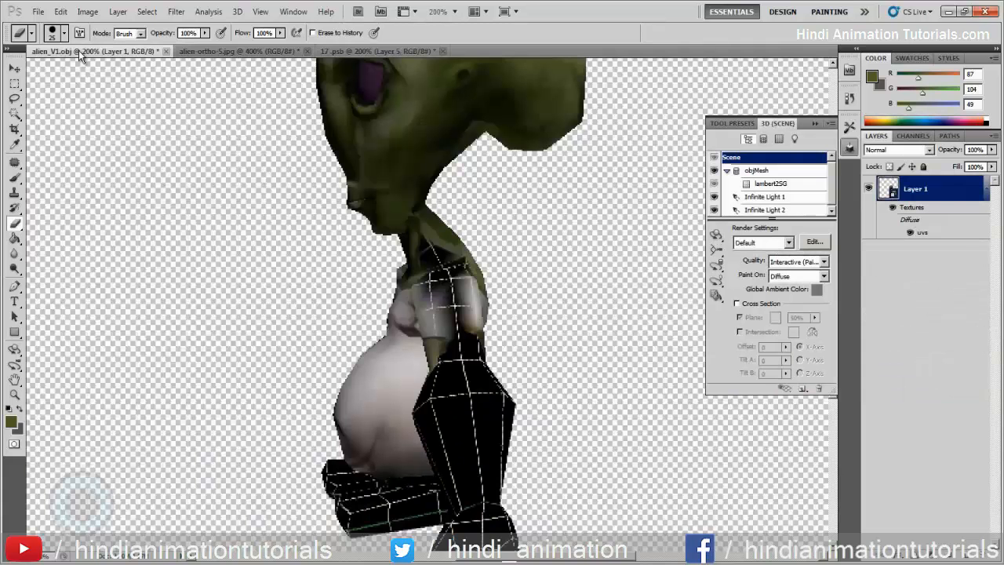
click(717, 235)
drag(565, 254, 455, 207)
click(442, 51)
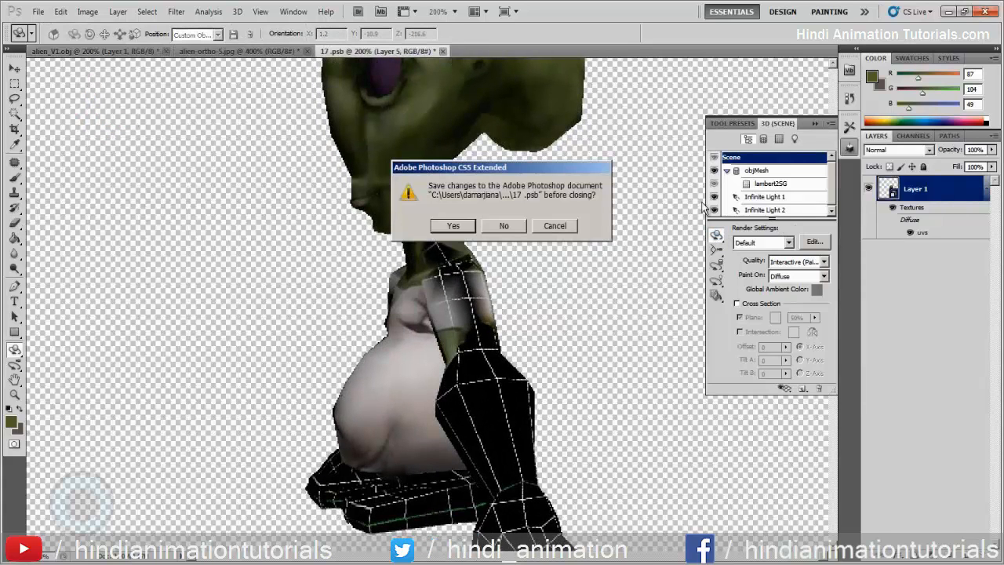
click(504, 225)
Open the model's uvs diffuse texture for editing again at the neck area
double_click(923, 234)
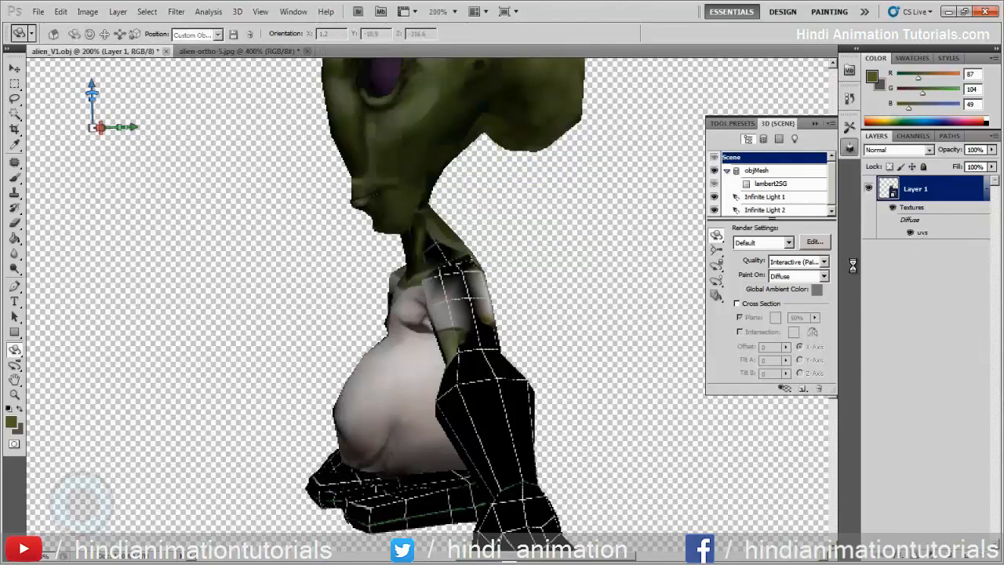
key(z)
click(481, 202)
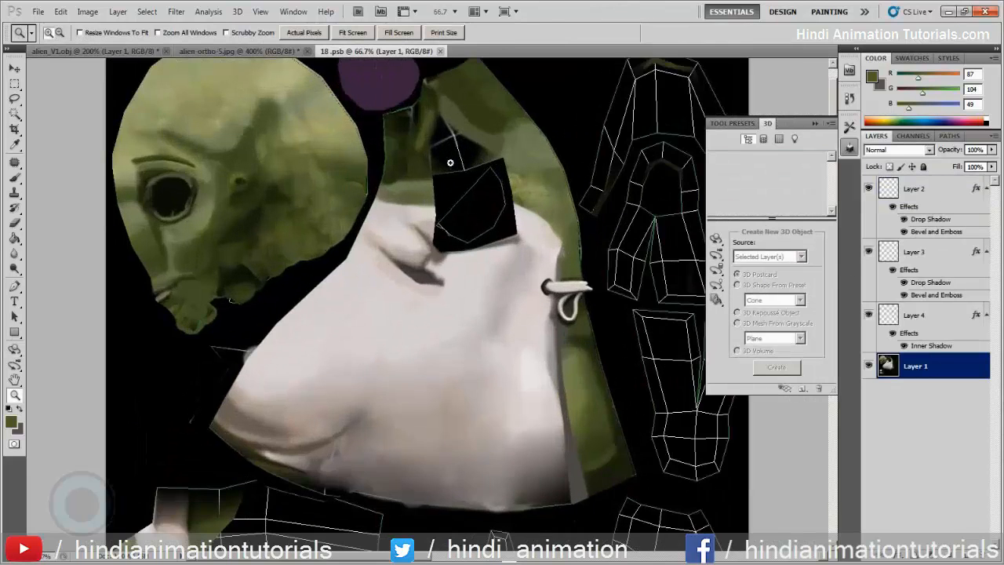
click(502, 205)
Copy a freehand piece of the head's yellow-green skin to a new layer and place it over the neck's wireframe area
click(15, 98)
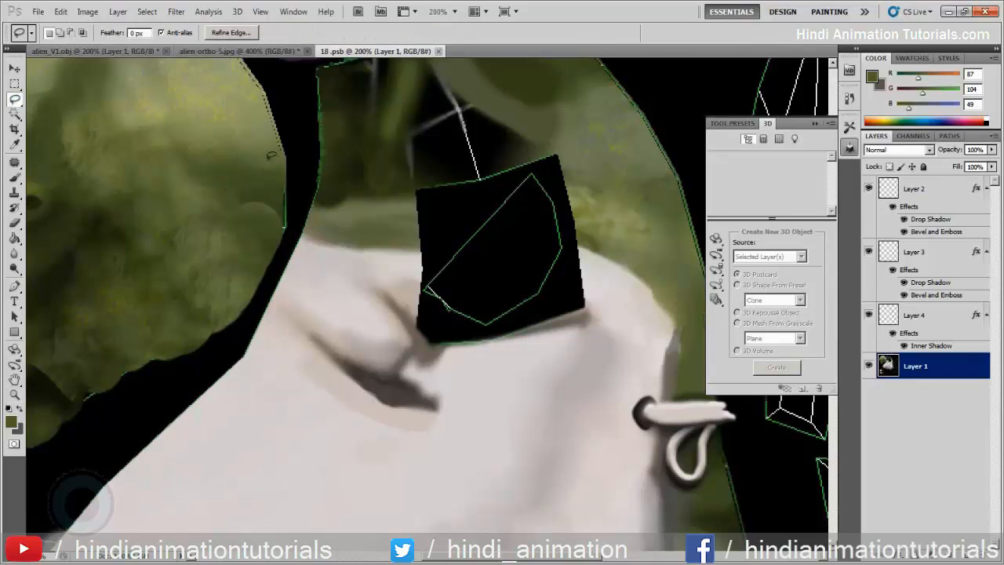
mouse_move(234, 169)
mouse_down()
mouse_move(309, 262)
mouse_move(320, 295)
mouse_up()
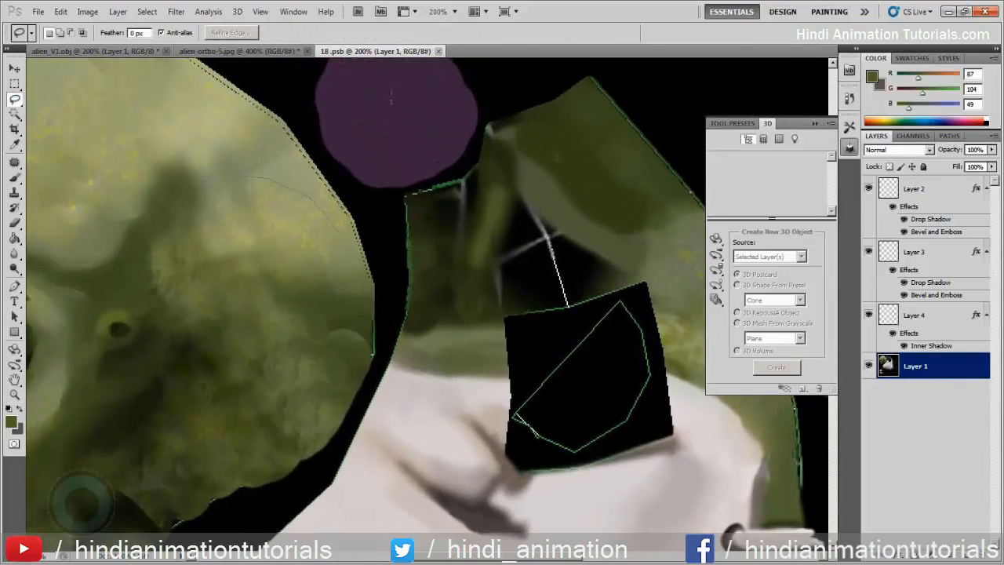
drag(291, 204, 291, 212)
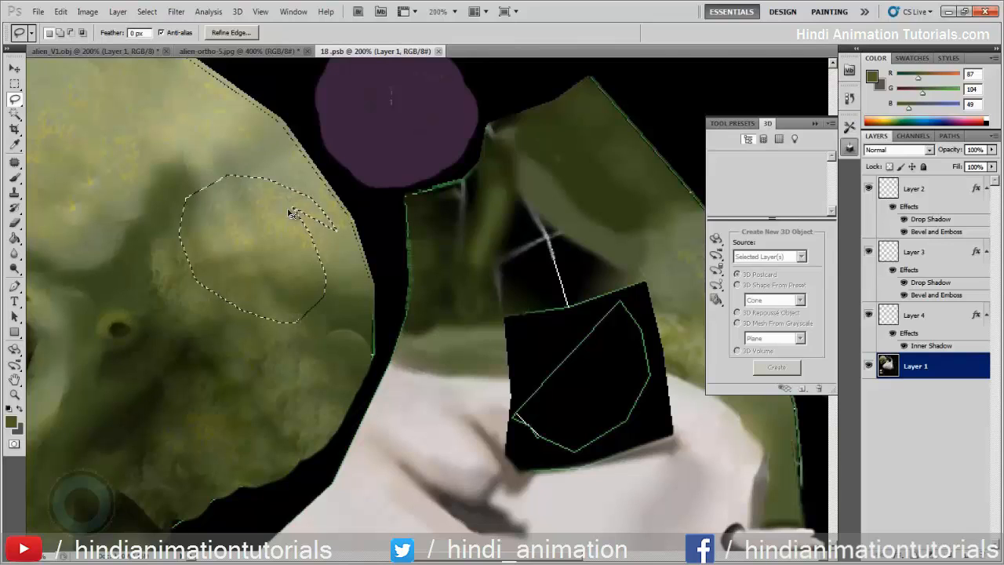
key(ctrl+j)
key(v)
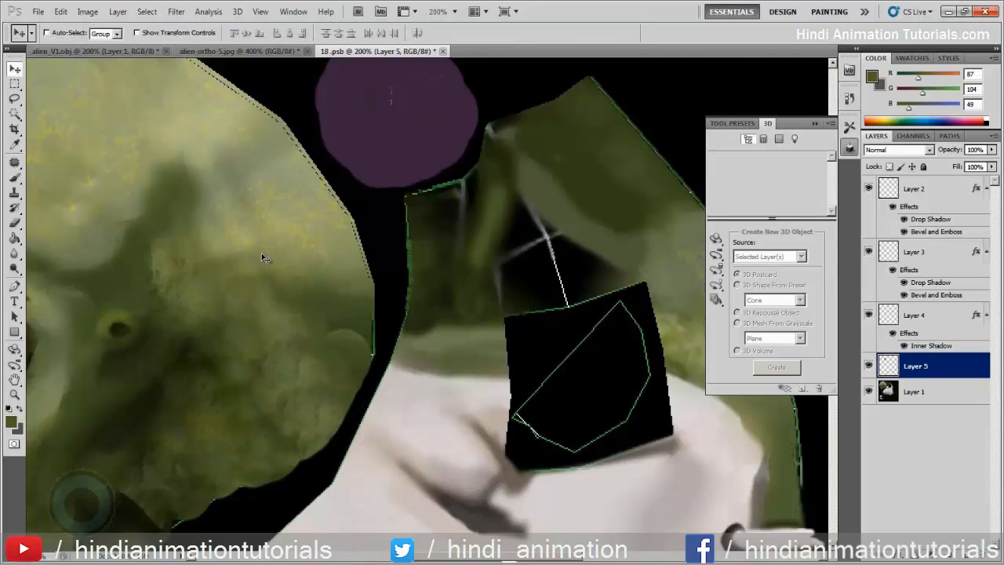
mouse_move(264, 258)
mouse_down()
mouse_move(516, 240)
mouse_move(553, 226)
mouse_up()
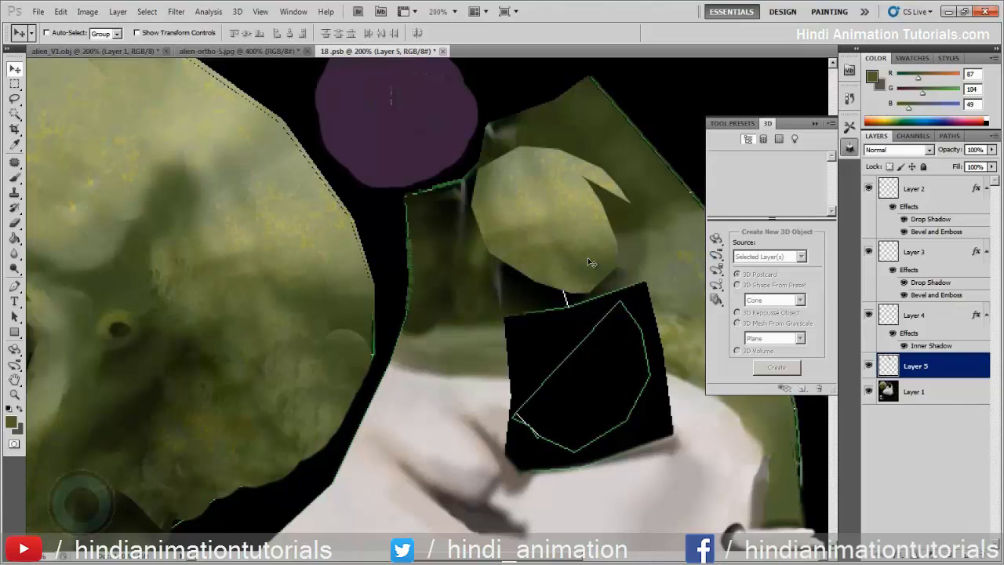
Rotate the copied skin piece to about -86°, fit it over the neck's unpainted area, and merge it into Layer 1
key(ctrl+e)
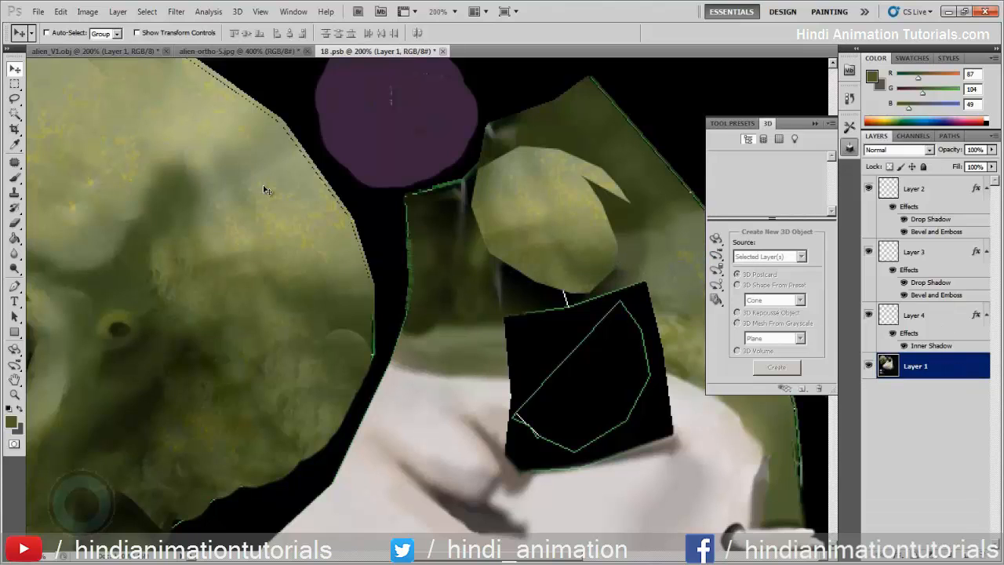
key(ctrl+z)
drag(556, 224, 588, 210)
key(ctrl+t)
drag(543, 123, 506, 253)
drag(597, 253, 576, 271)
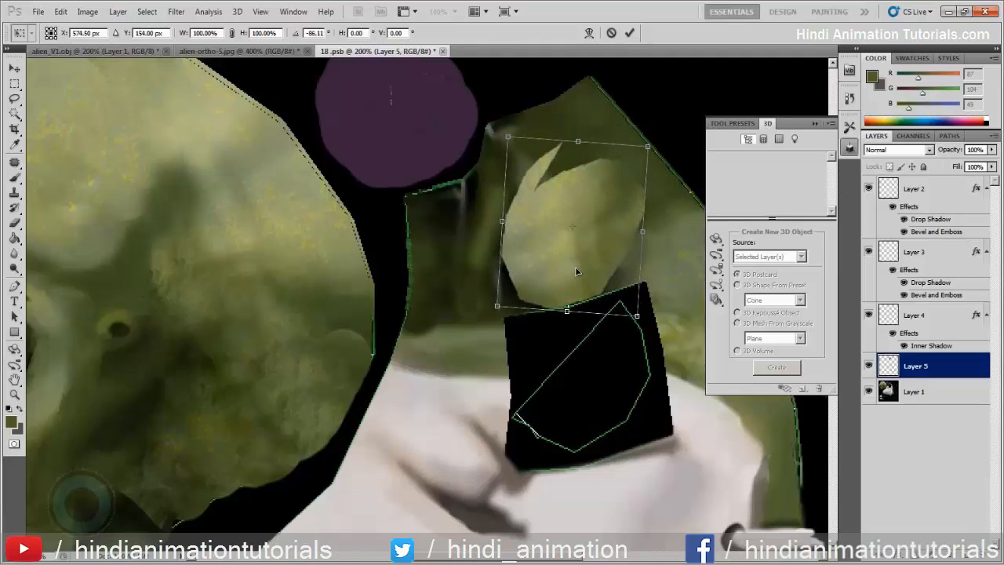
key(Return)
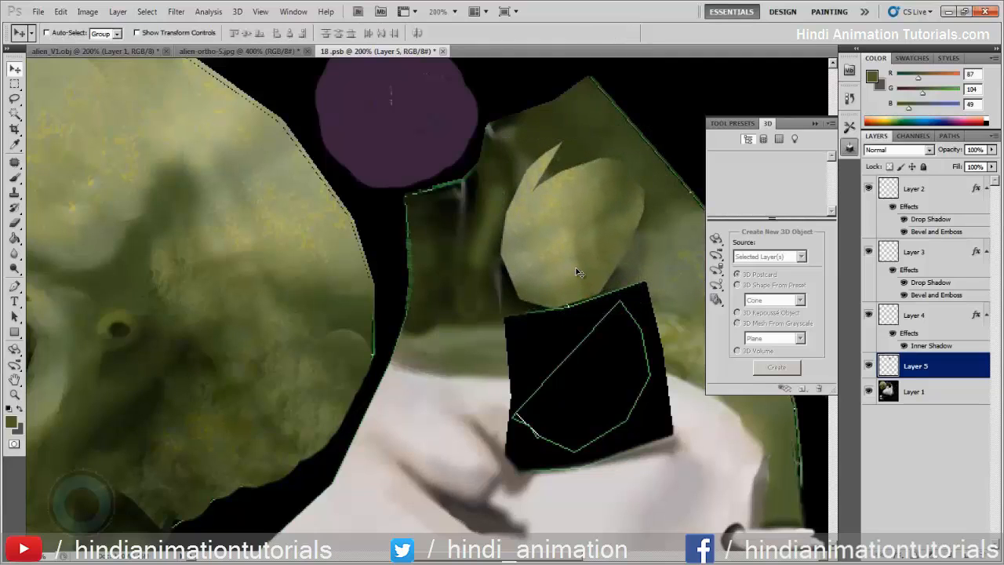
key(ctrl+e)
Clone darker green skin over the pasted piece's pointed tip with the Clone Stamp at 30% opacity
click(15, 193)
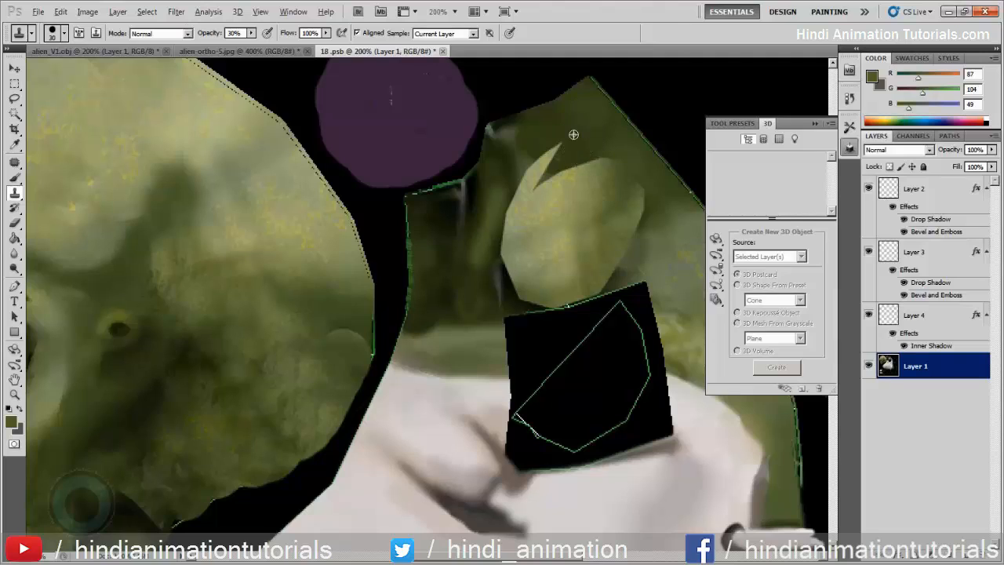
key(bracketright)
click(558, 154)
mouse_move(558, 155)
mouse_down()
mouse_move(627, 190)
mouse_move(544, 154)
mouse_move(531, 137)
mouse_move(519, 155)
mouse_move(549, 210)
mouse_up()
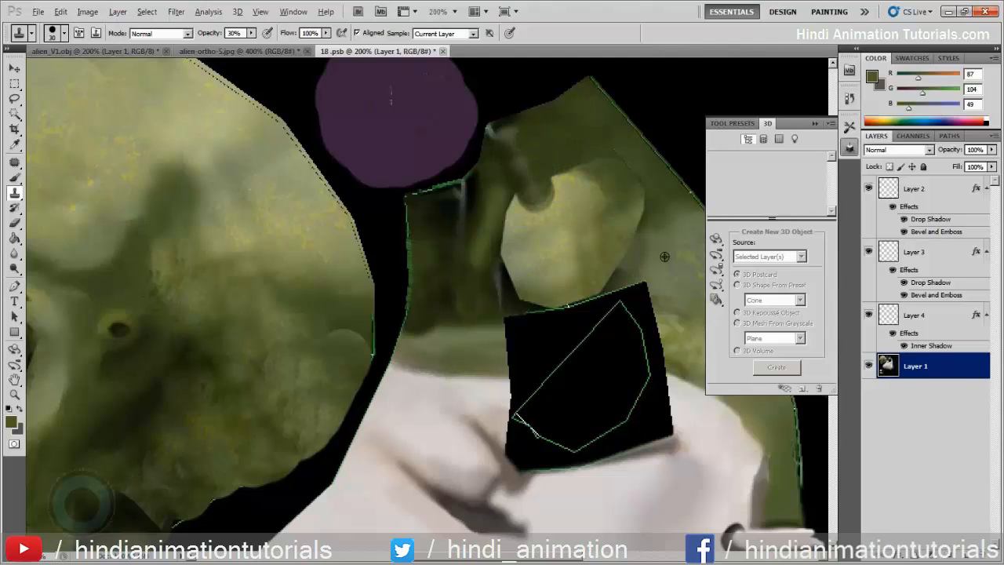
Clone surrounding dark green skin over the upper and right edges of the pasted neck piece
alt+click(664, 188)
drag(638, 209, 636, 199)
drag(615, 155, 631, 174)
alt+click(592, 123)
mouse_move(599, 126)
mouse_down()
mouse_move(651, 195)
mouse_move(644, 170)
mouse_up()
drag(640, 205, 628, 232)
Clone skin texture along the lower edge of the neck piece, covering the dark corners beside the black gap
alt+click(535, 280)
mouse_move(515, 290)
mouse_down()
mouse_move(528, 269)
mouse_move(514, 281)
mouse_move(513, 268)
mouse_move(535, 297)
mouse_up()
alt+click(533, 276)
click(616, 280)
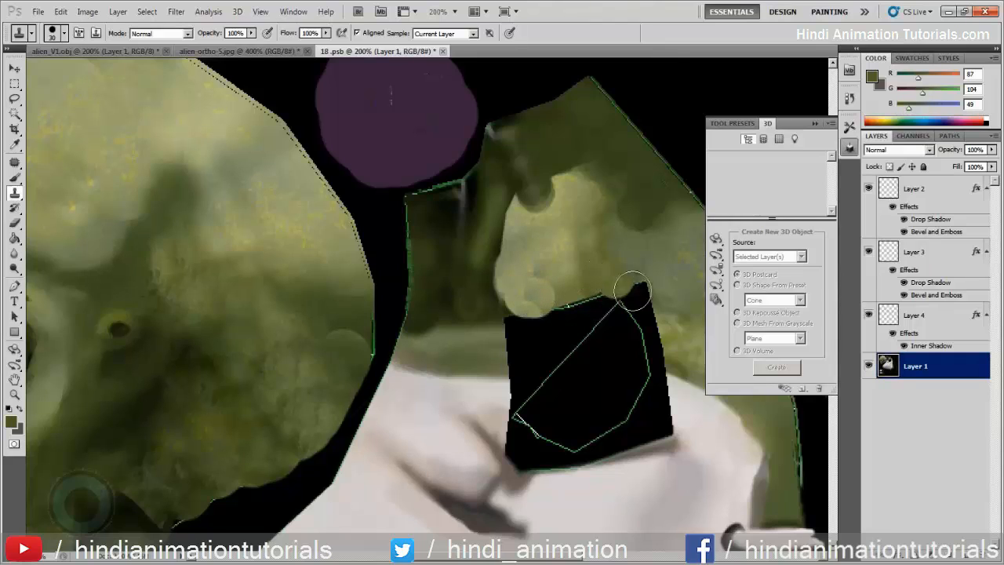
Blend the left edge of the pasted neck piece into the surrounding skin with the Patch tool
click(15, 163)
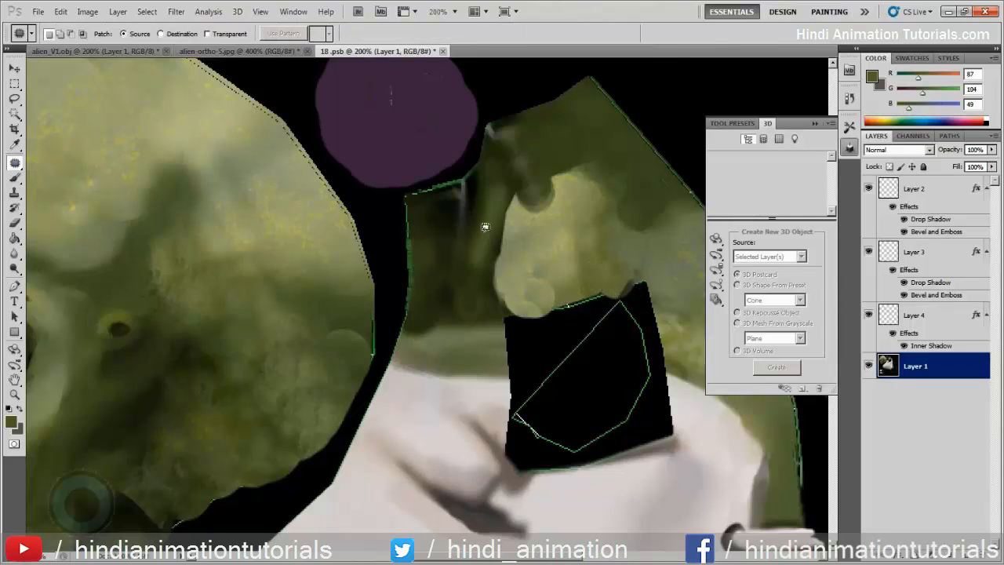
mouse_move(508, 208)
mouse_down()
mouse_move(597, 202)
mouse_move(638, 174)
mouse_move(619, 183)
mouse_move(582, 158)
mouse_move(544, 154)
mouse_up()
key(ctrl+d)
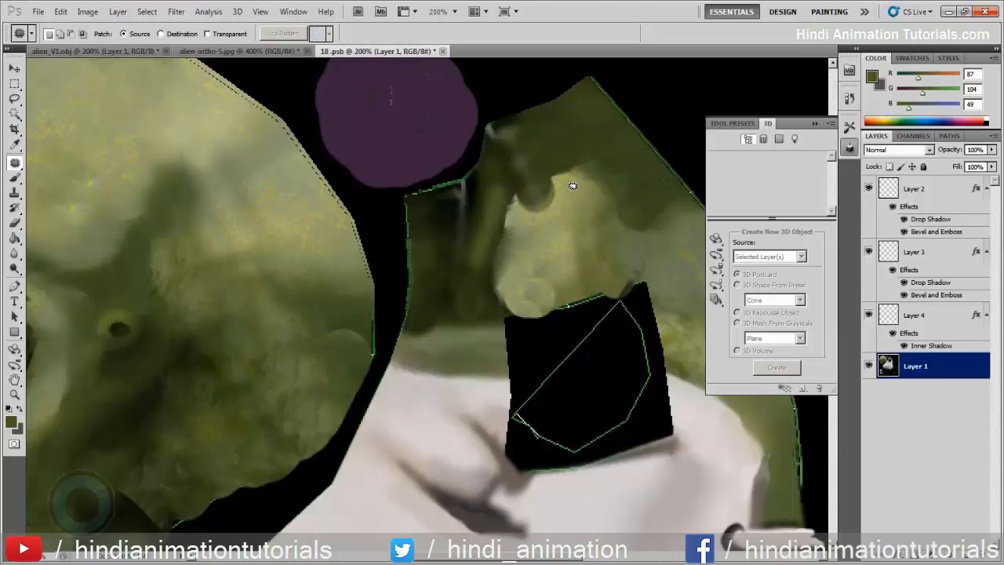
drag(532, 196, 518, 114)
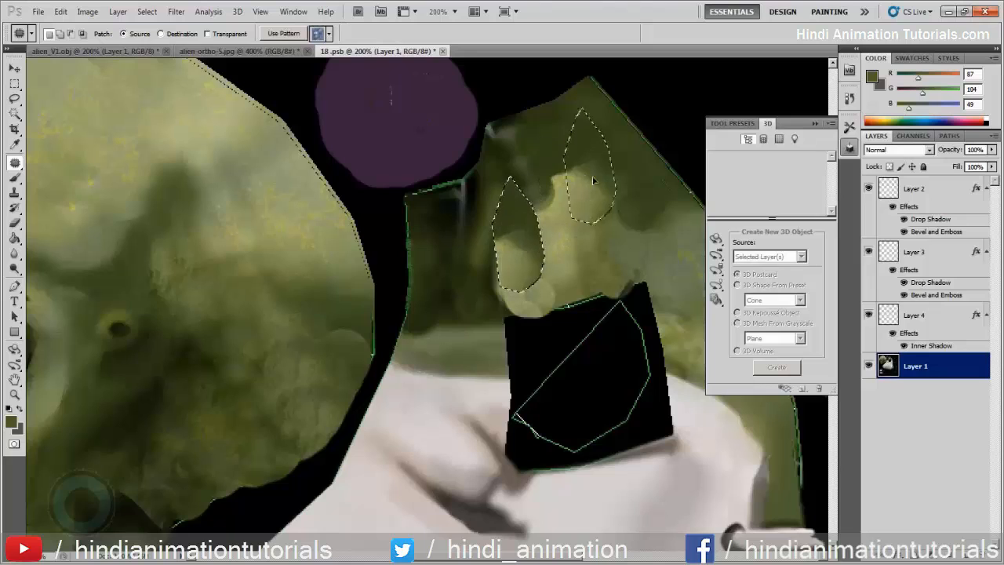
drag(522, 182, 486, 266)
key(ctrl+d)
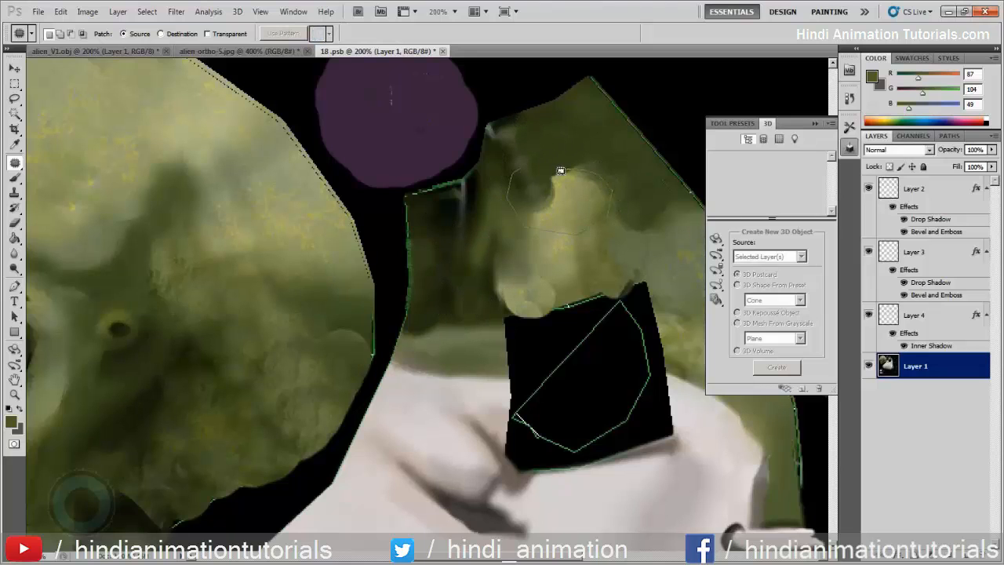
Patch the dark notch and hard upper edge of the light neck piece with nearby green skin
drag(561, 171, 535, 171)
mouse_move(559, 222)
mouse_down()
mouse_move(568, 160)
mouse_move(524, 177)
mouse_move(545, 184)
mouse_move(552, 214)
mouse_move(616, 178)
mouse_move(613, 218)
mouse_move(586, 158)
mouse_move(569, 147)
mouse_move(574, 160)
mouse_move(542, 207)
mouse_move(597, 225)
mouse_move(625, 185)
mouse_move(568, 229)
mouse_up()
key(ctrl+d)
key(ctrl+d)
drag(587, 218, 572, 180)
key(ctrl+d)
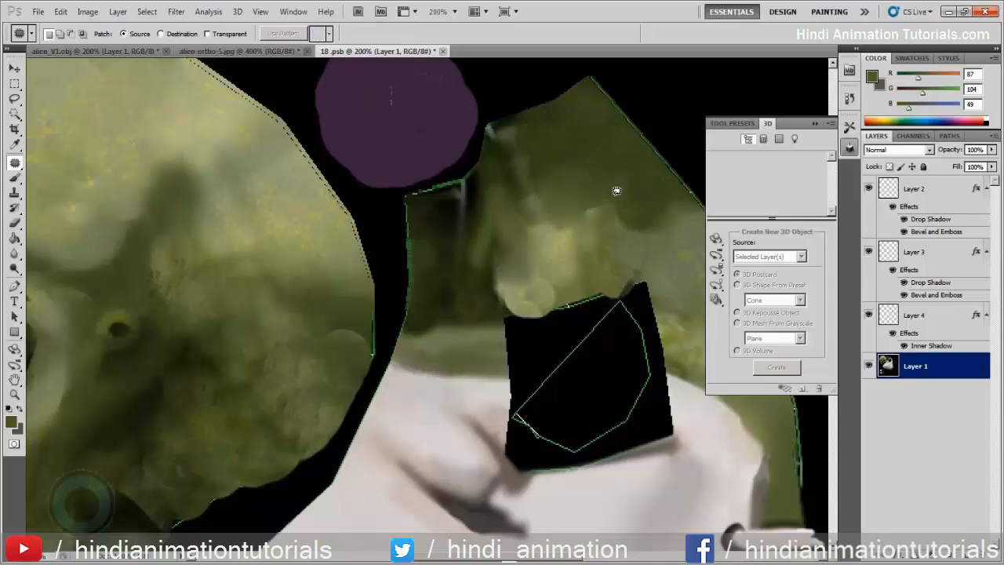
Patch the bright spots in the middle of the neck piece with darker green skin from above
drag(591, 227, 553, 162)
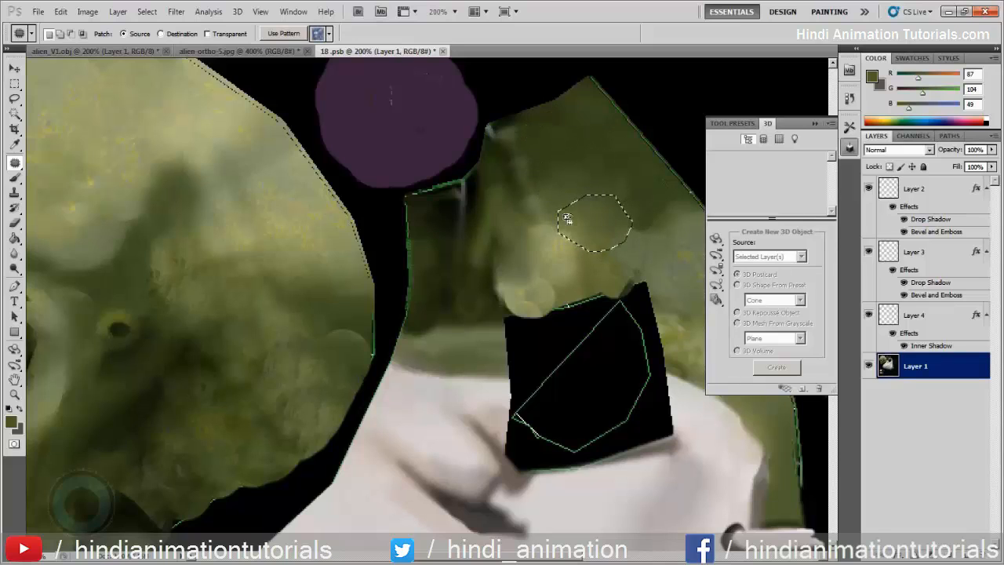
key(ctrl+d)
drag(548, 197, 569, 210)
drag(561, 226, 560, 188)
key(ctrl+d)
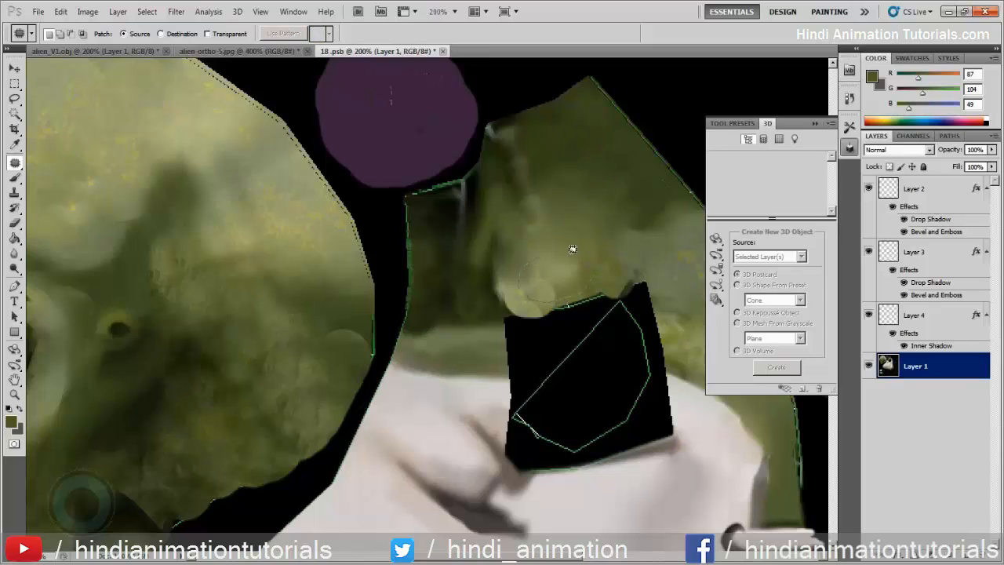
Patch the light circular blotches just above the black gap with nearby skin, and save the texture
drag(573, 250, 551, 258)
drag(563, 281, 606, 201)
key(ctrl+d)
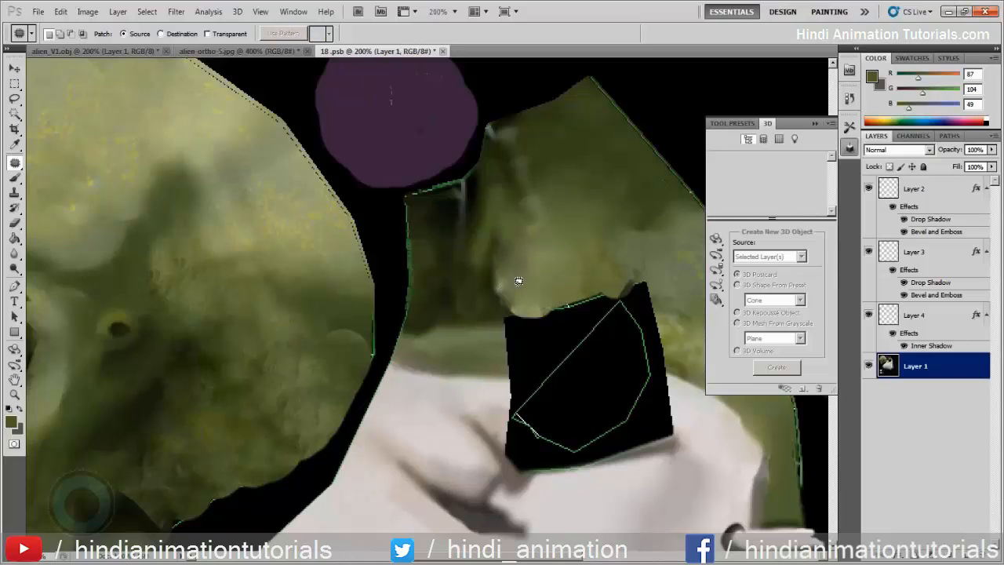
mouse_move(535, 284)
mouse_down()
mouse_move(488, 297)
mouse_move(528, 312)
mouse_move(541, 289)
mouse_move(534, 278)
mouse_move(505, 302)
mouse_move(576, 224)
mouse_up()
key(ctrl+d)
key(ctrl+d)
Examine the whole texture sheet, and inspect the repaired neck on the 3D model from the side, front and back
key(z)
alt+click(581, 298)
alt+click(574, 308)
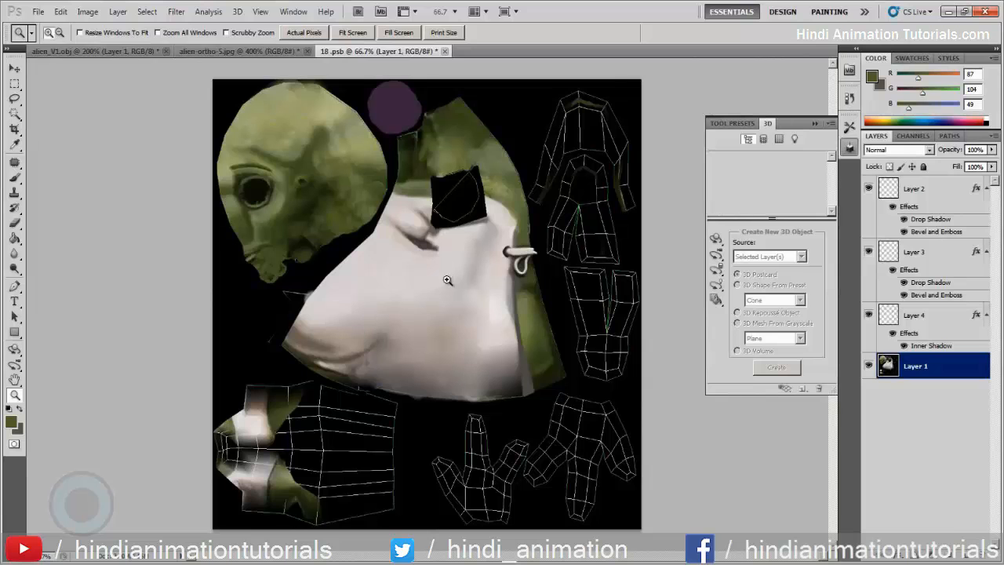
click(100, 51)
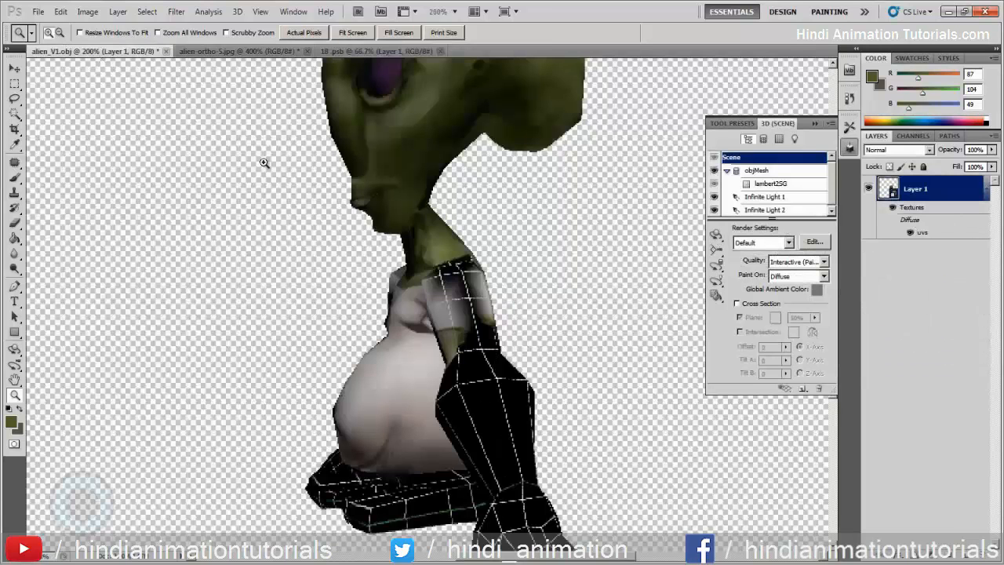
click(717, 237)
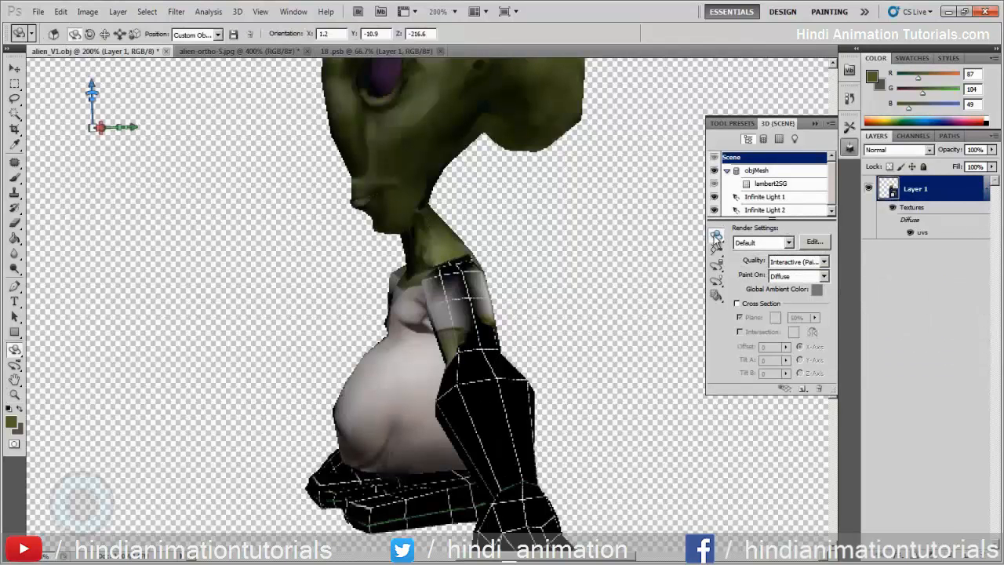
drag(635, 247, 510, 258)
drag(317, 325, 401, 244)
drag(546, 285, 472, 358)
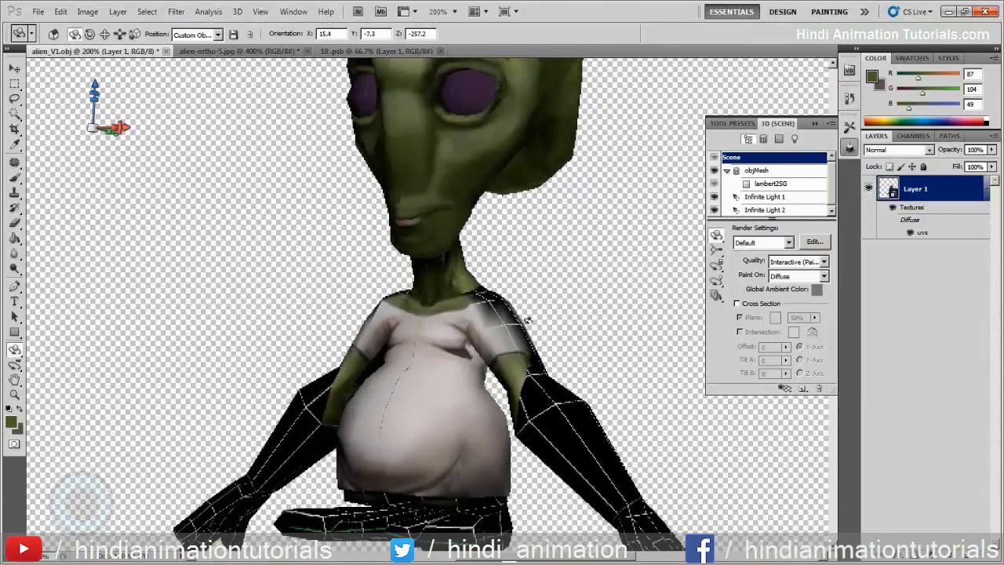
drag(527, 320, 659, 297)
drag(233, 242, 356, 241)
mouse_move(102, 132)
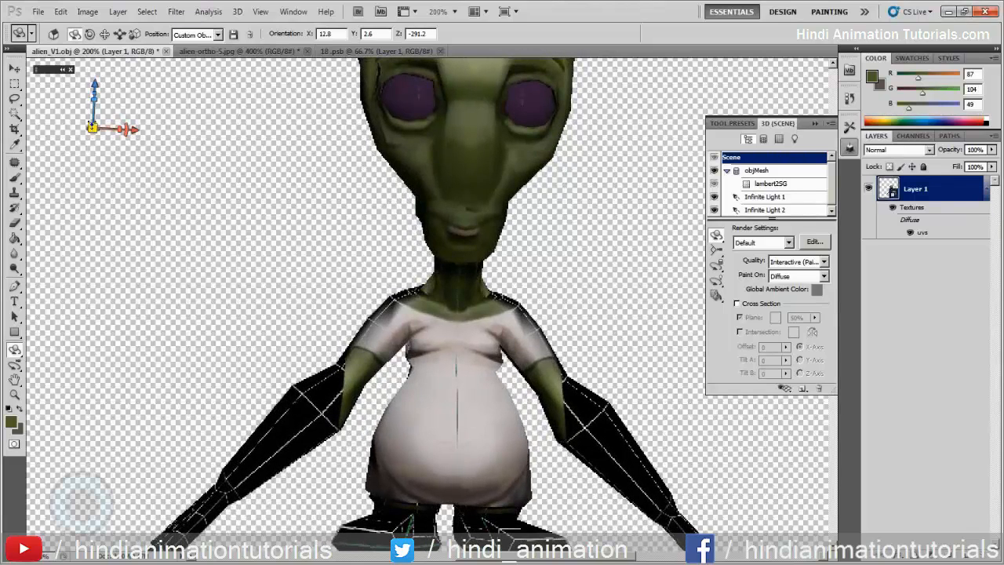
drag(93, 127, 216, 378)
drag(589, 208, 618, 264)
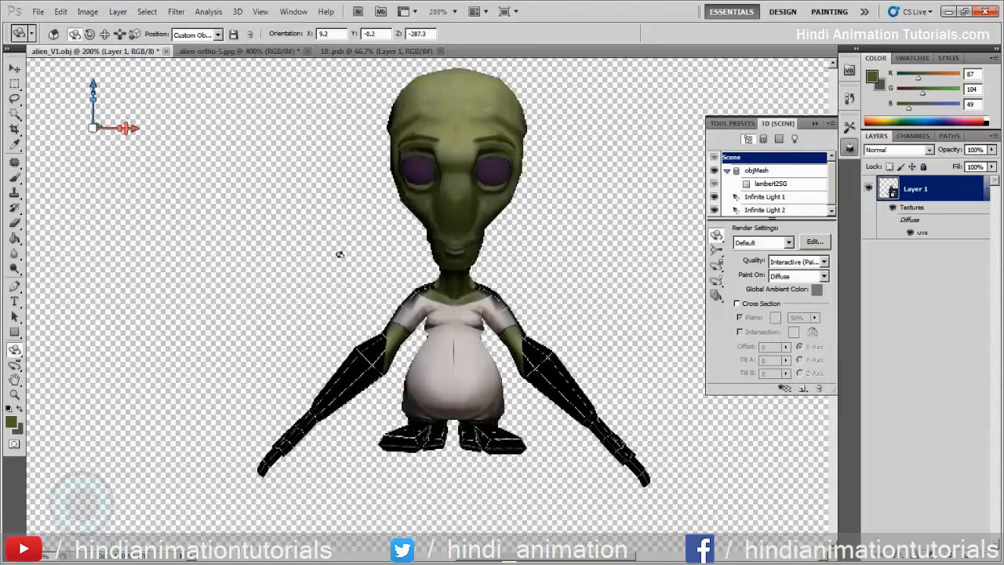
drag(340, 254, 291, 262)
drag(563, 260, 162, 257)
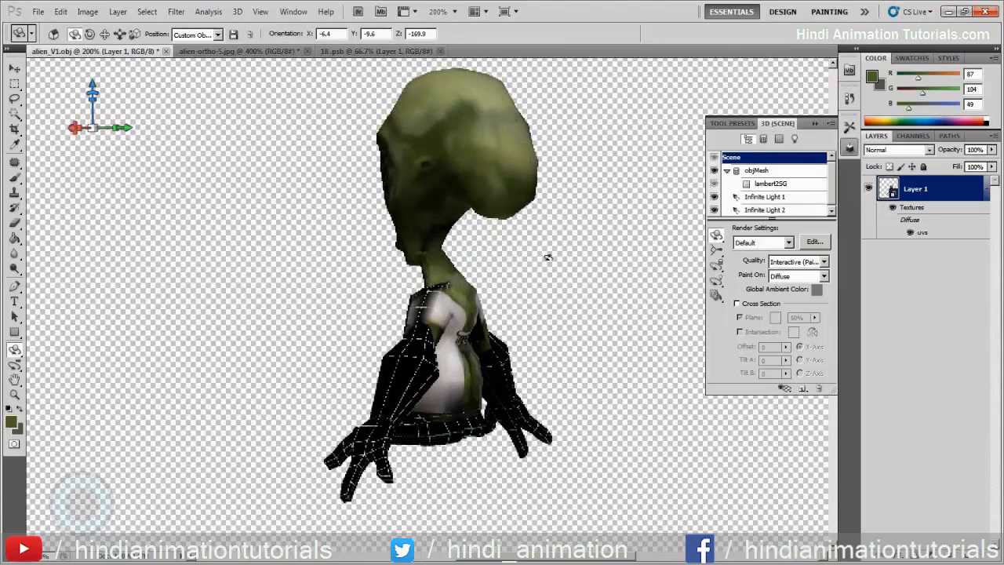
drag(547, 257, 299, 275)
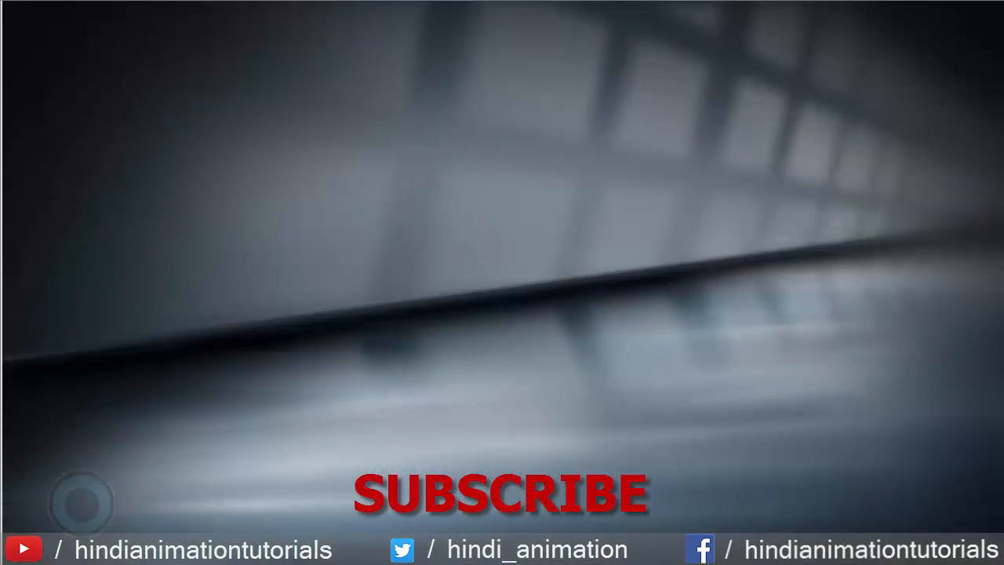